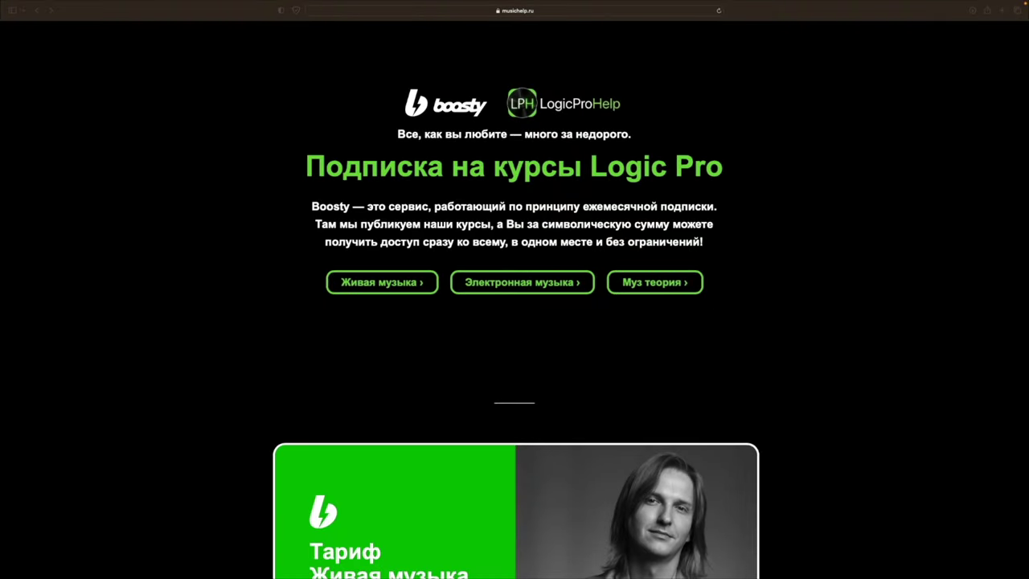
# - Review the Logic Pro course subscription page, covering the live music, electronic music and music theory plans
pyautogui.click(334, 156)
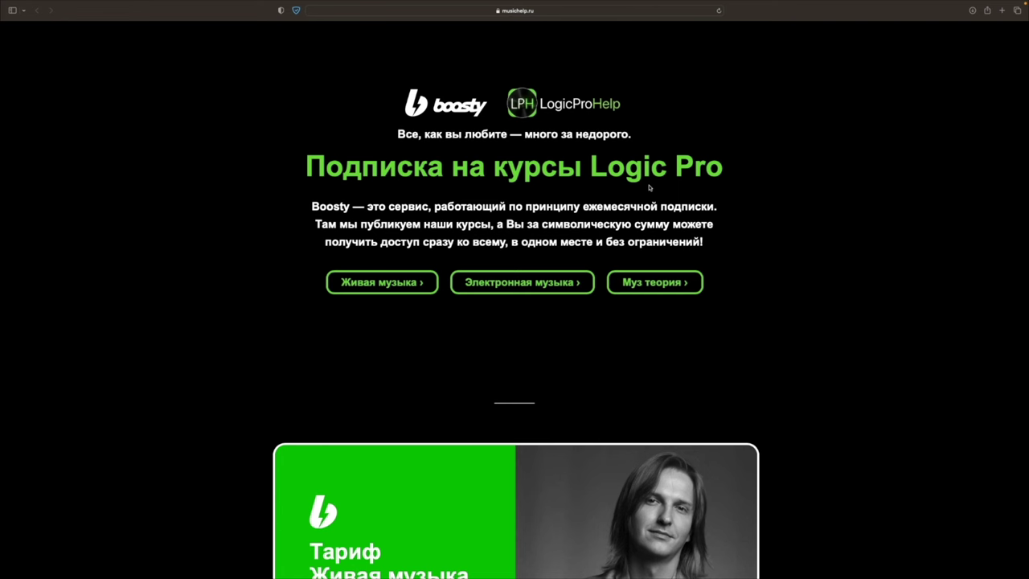
pyautogui.scroll(-2, 854, 209)
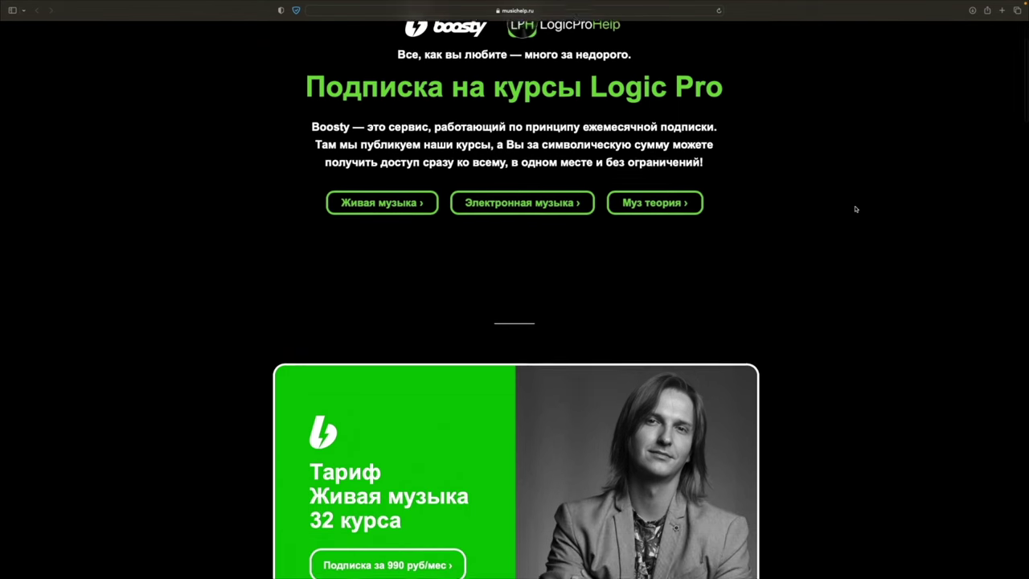
pyautogui.scroll(-5, 855, 209)
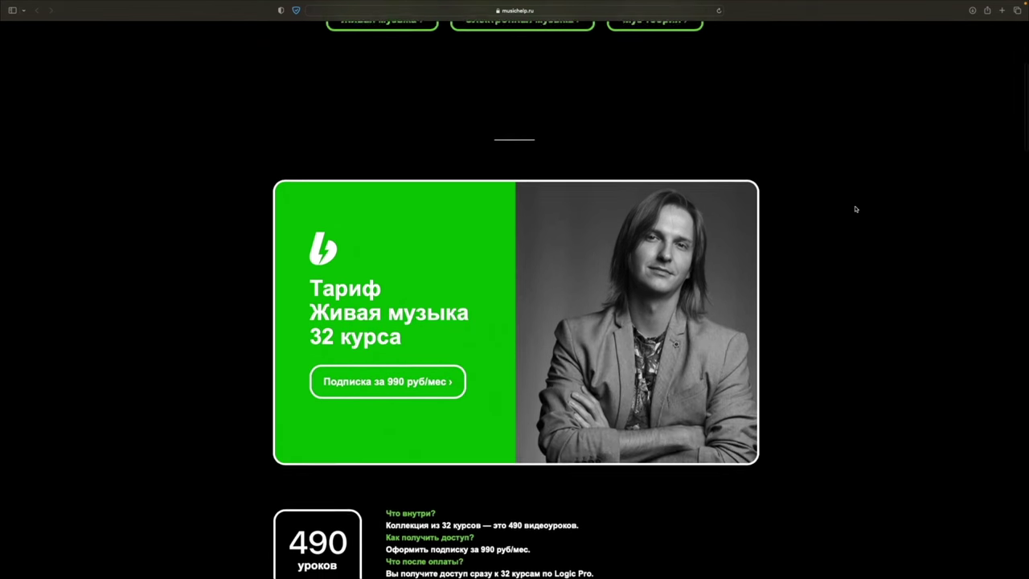
pyautogui.scroll(-4, 855, 209)
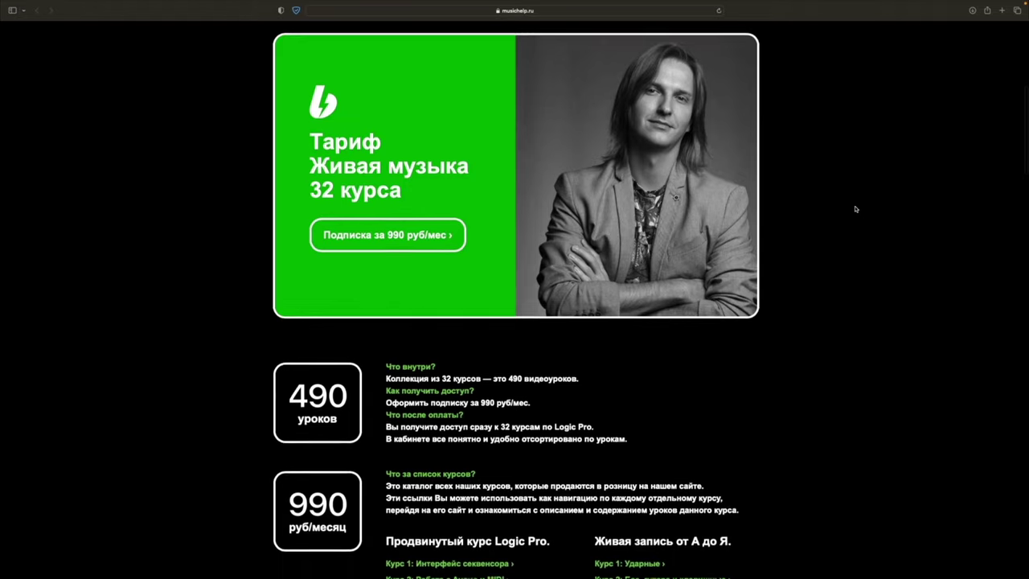
pyautogui.scroll(-5, 855, 209)
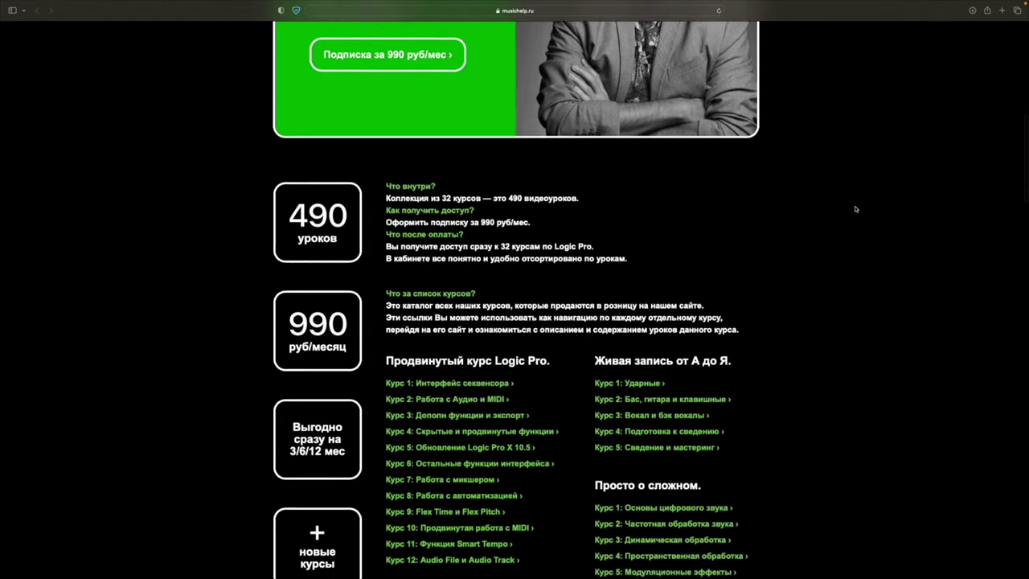
pyautogui.scroll(-4, 855, 209)
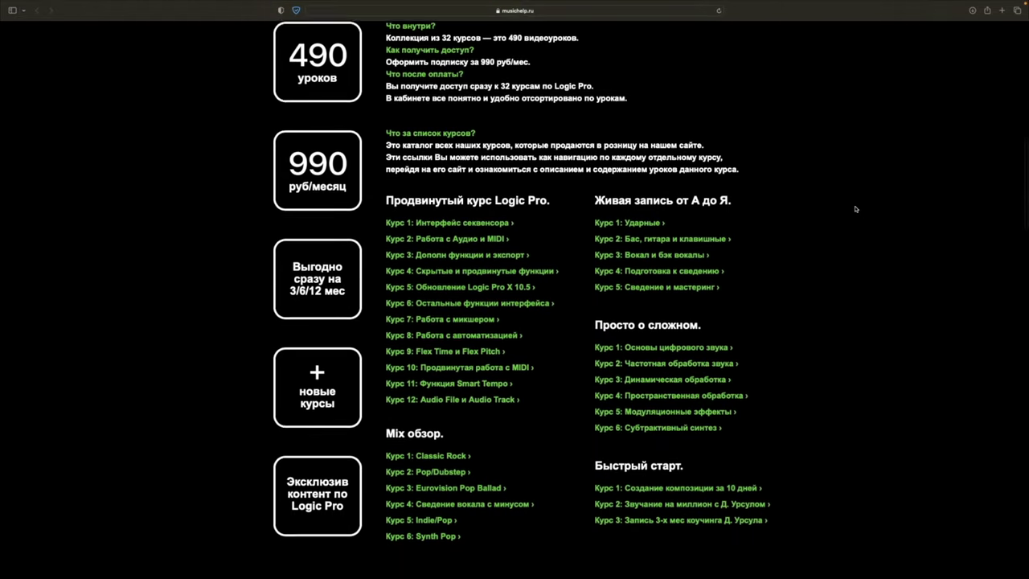
pyautogui.scroll(-1, 855, 209)
pyautogui.scroll(-7, 855, 209)
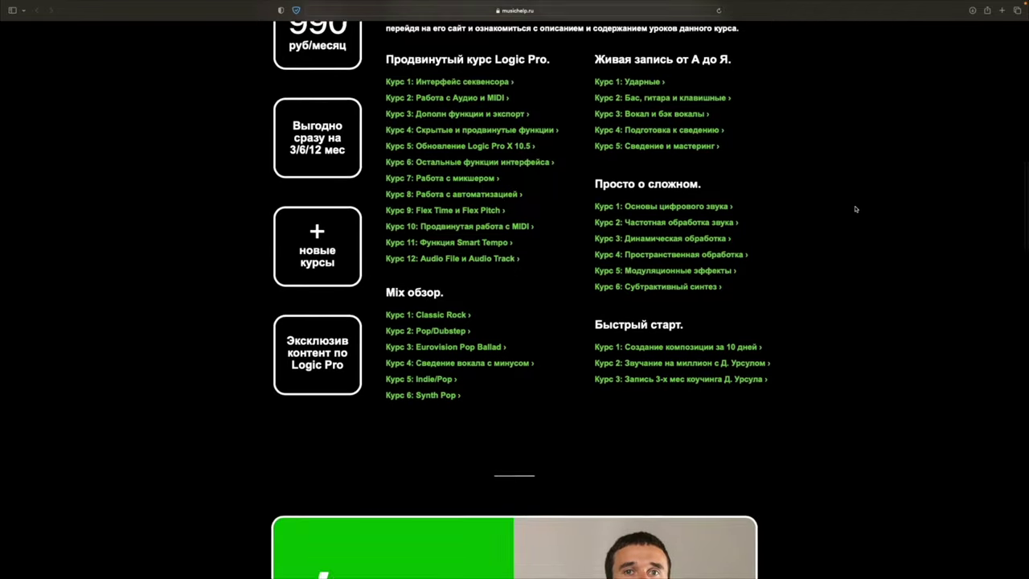
pyautogui.scroll(-7, 855, 209)
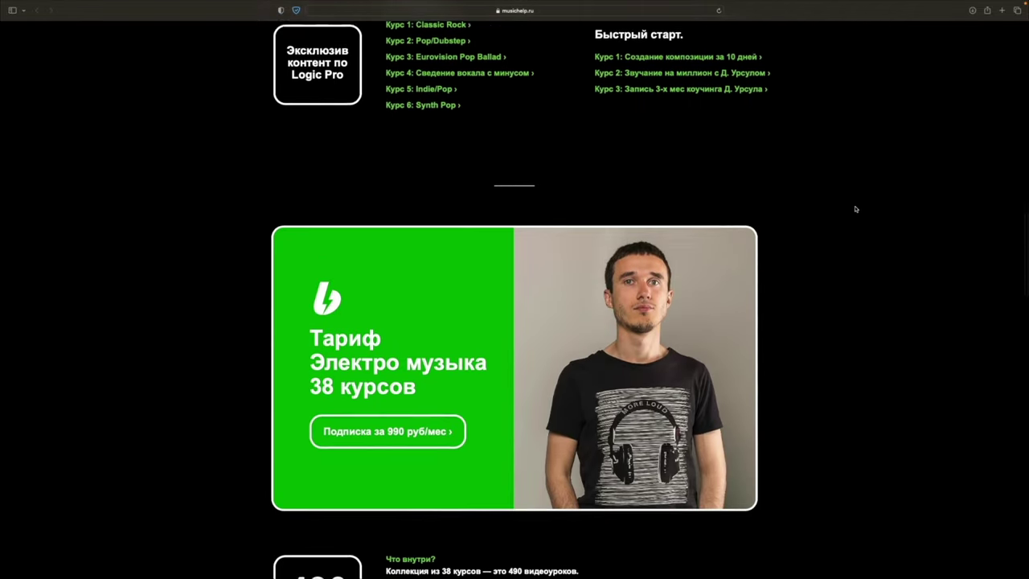
pyautogui.scroll(-8, 855, 209)
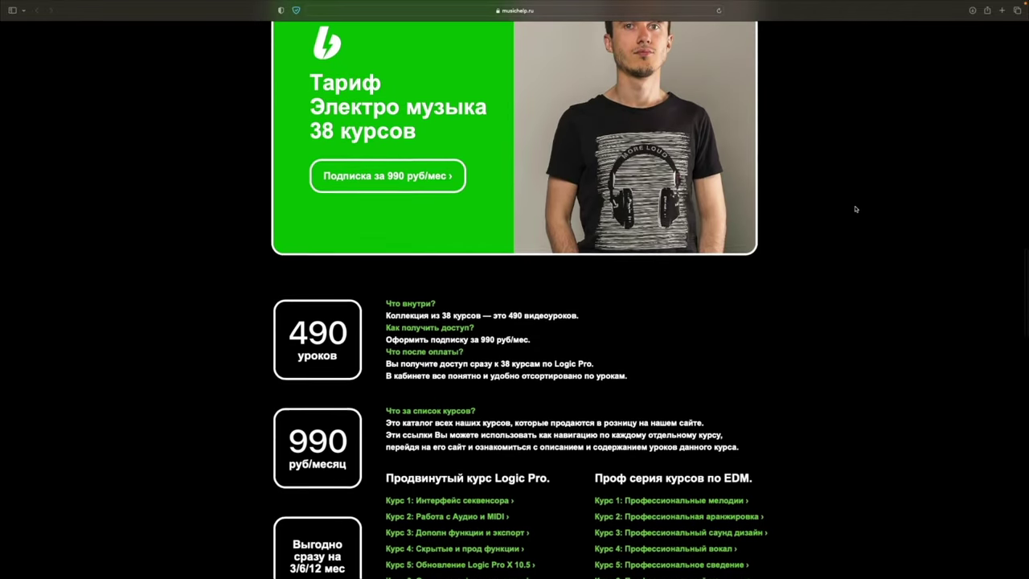
pyautogui.scroll(-8, 855, 209)
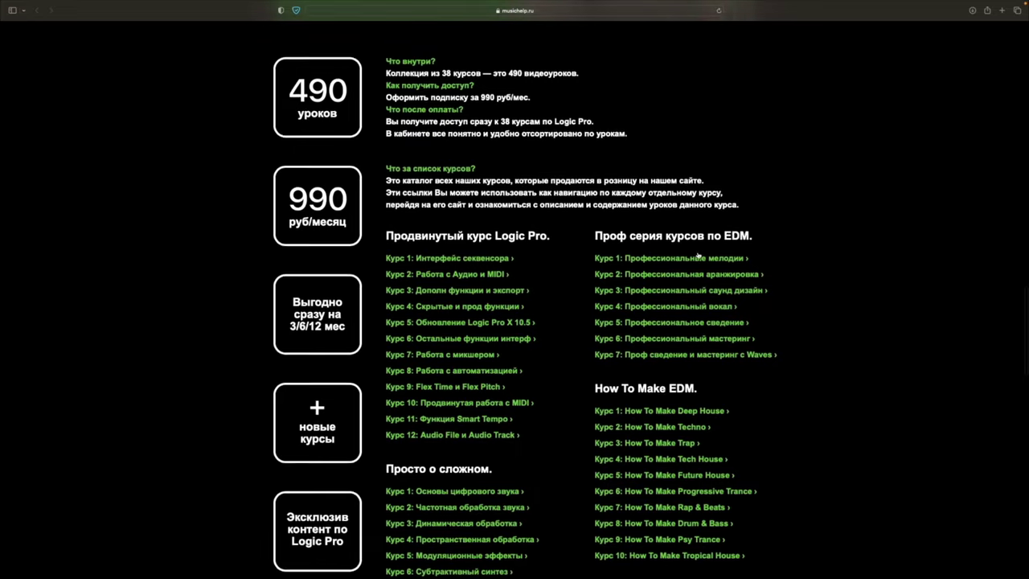
pyautogui.scroll(-8, 700, 255)
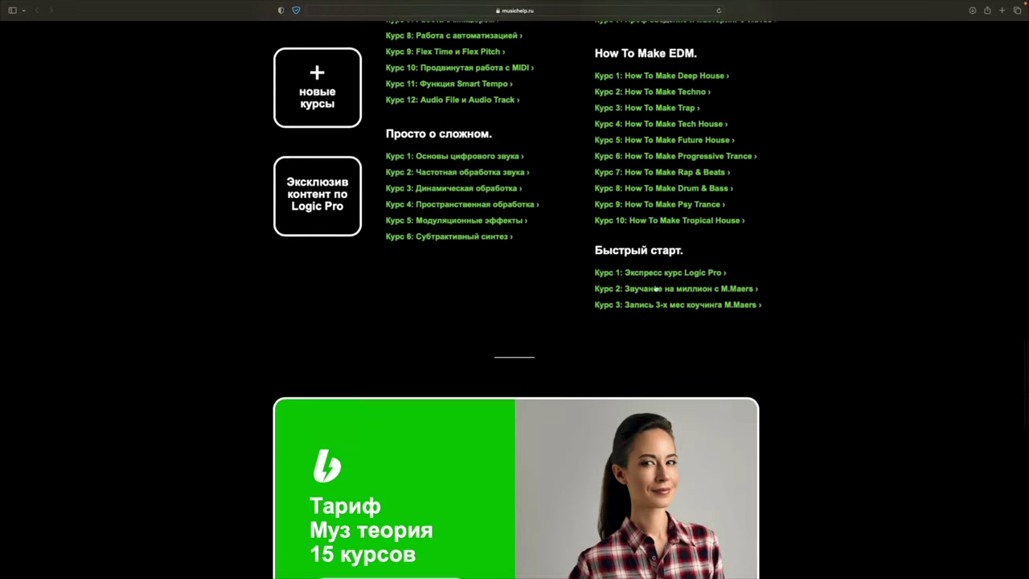
pyautogui.scroll(-10, 672, 284)
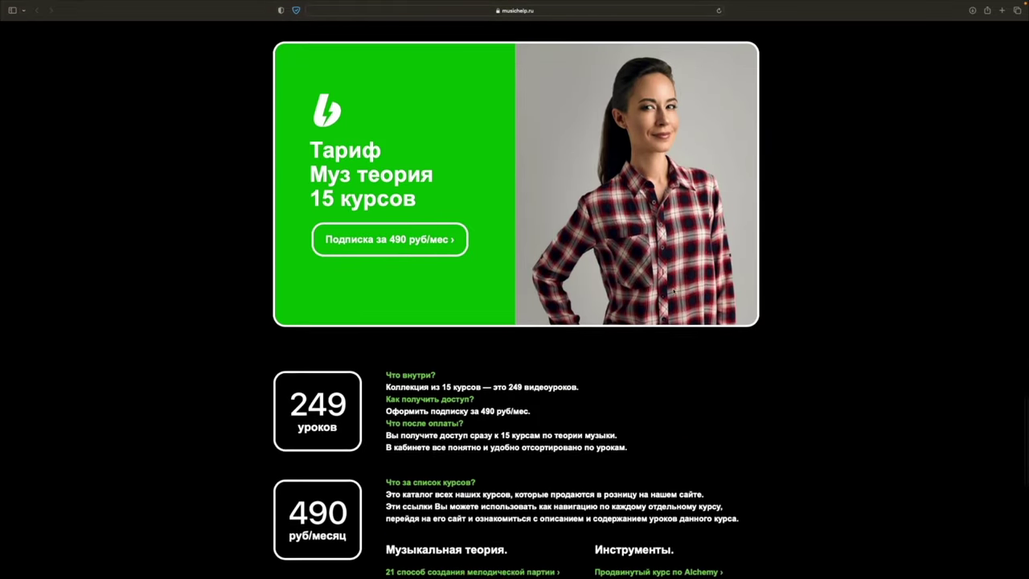
pyautogui.scroll(-10, 674, 294)
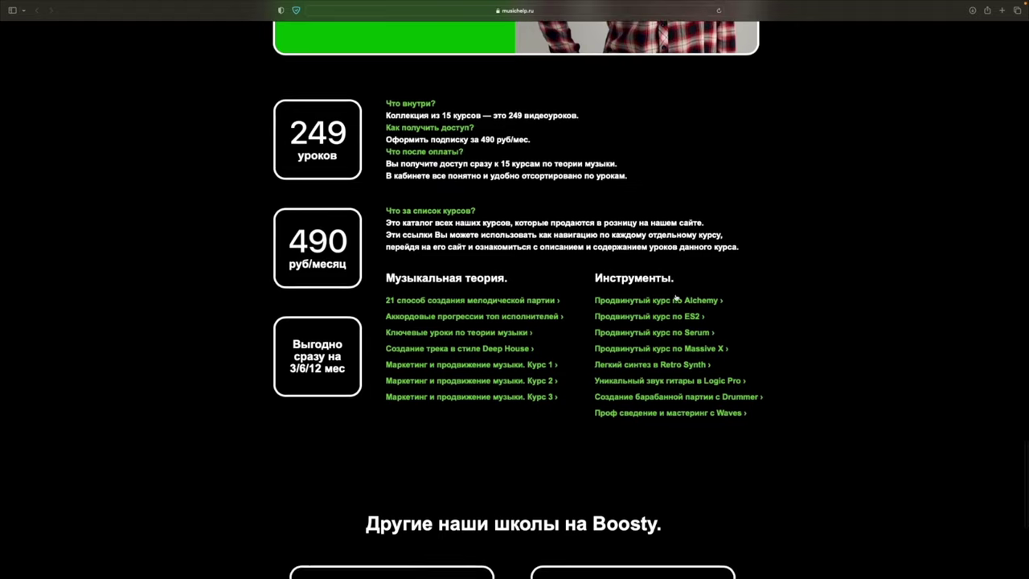
pyautogui.scroll(20, 675, 299)
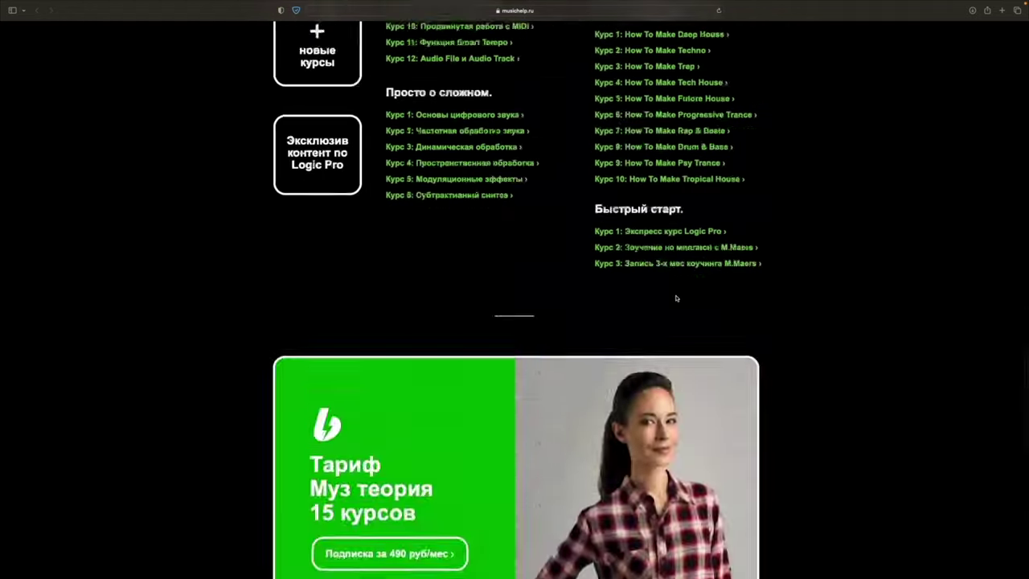
pyautogui.scroll(-10, 675, 296)
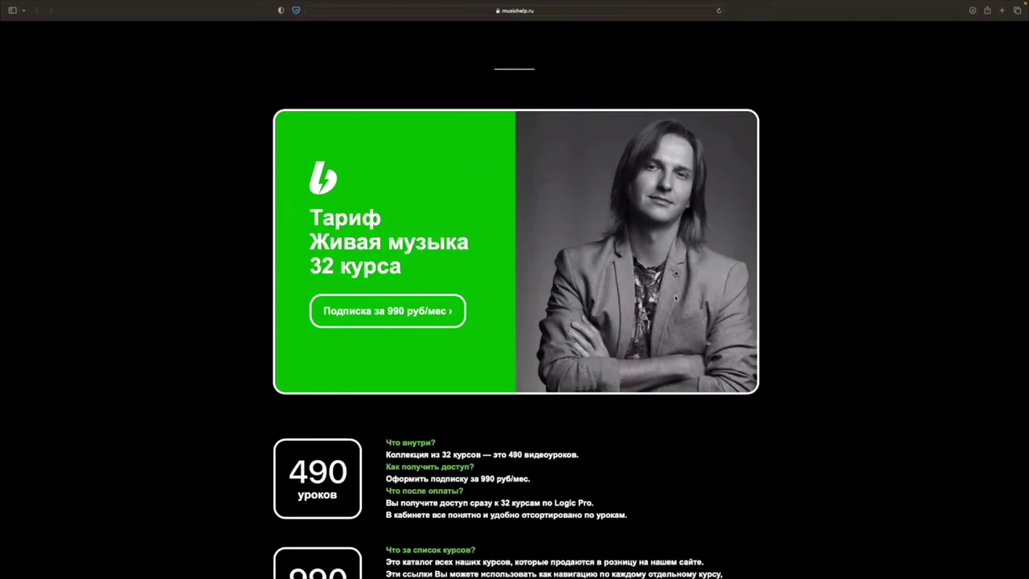
# - Open the live music plan's Boosty page and start subscribing by signing in with VK
pyautogui.scroll(10, 471, 351)
pyautogui.click(366, 285)
pyautogui.click(396, 263)
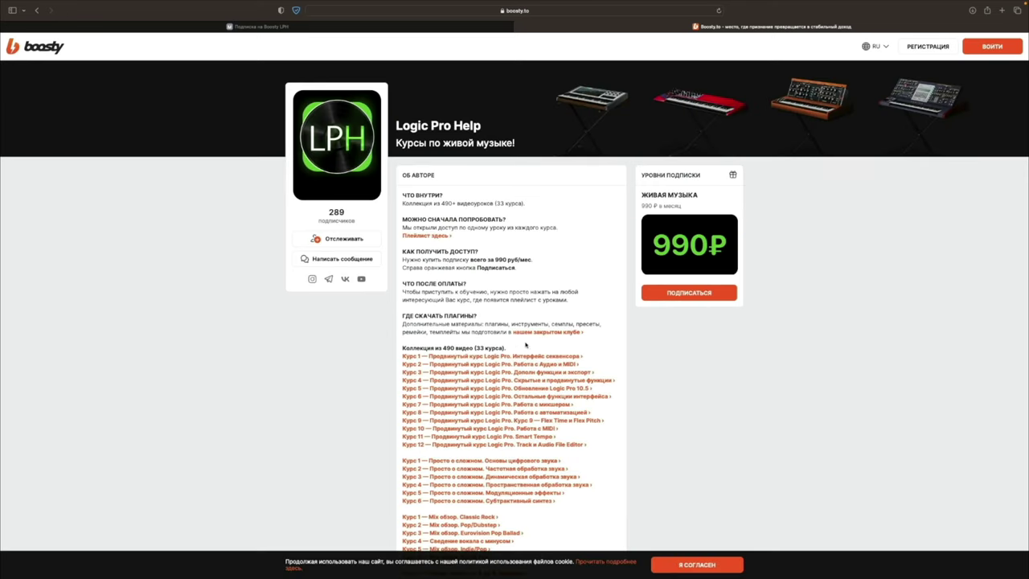
pyautogui.click(645, 293)
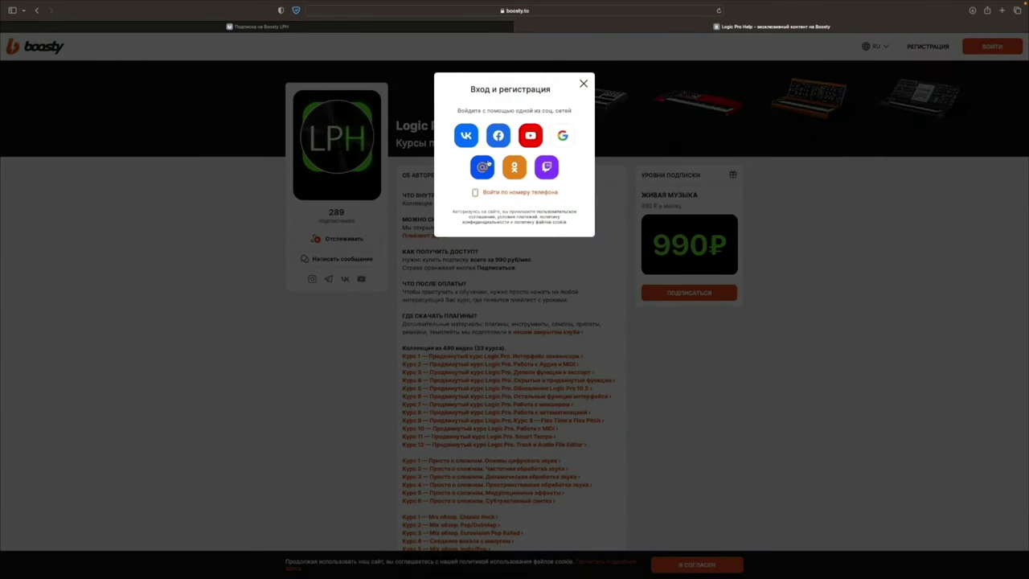
pyautogui.click(469, 137)
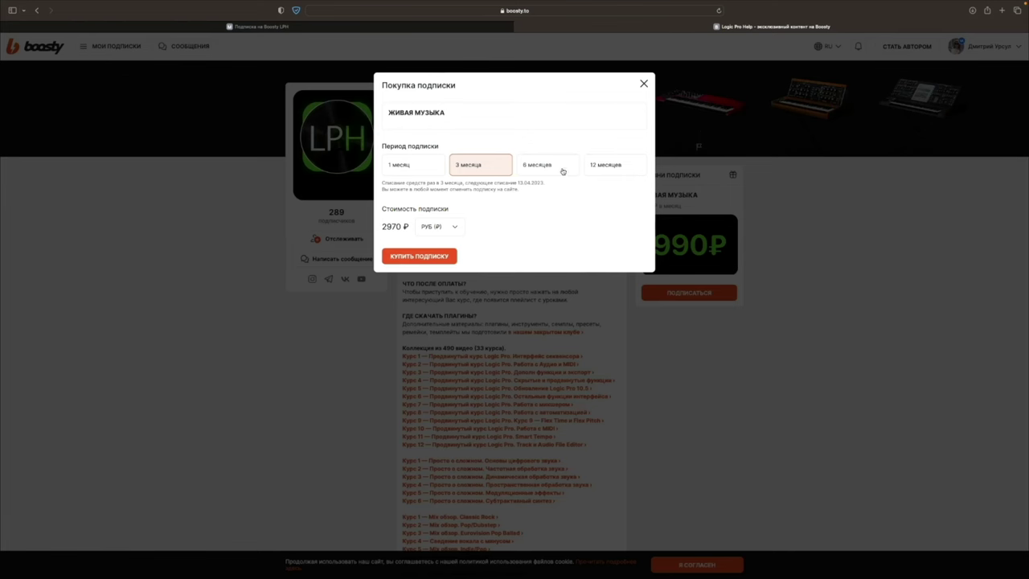
# - Try the 6- and 12-month periods, choose the 1 month subscription and proceed to the payment form without paying
pyautogui.click(562, 168)
pyautogui.click(602, 168)
pyautogui.click(413, 171)
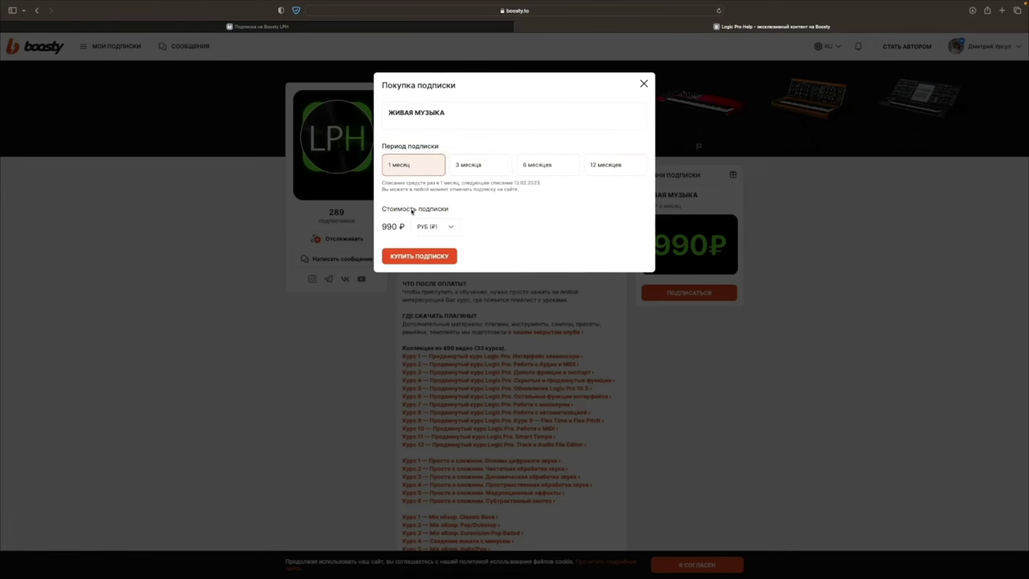
pyautogui.click(446, 257)
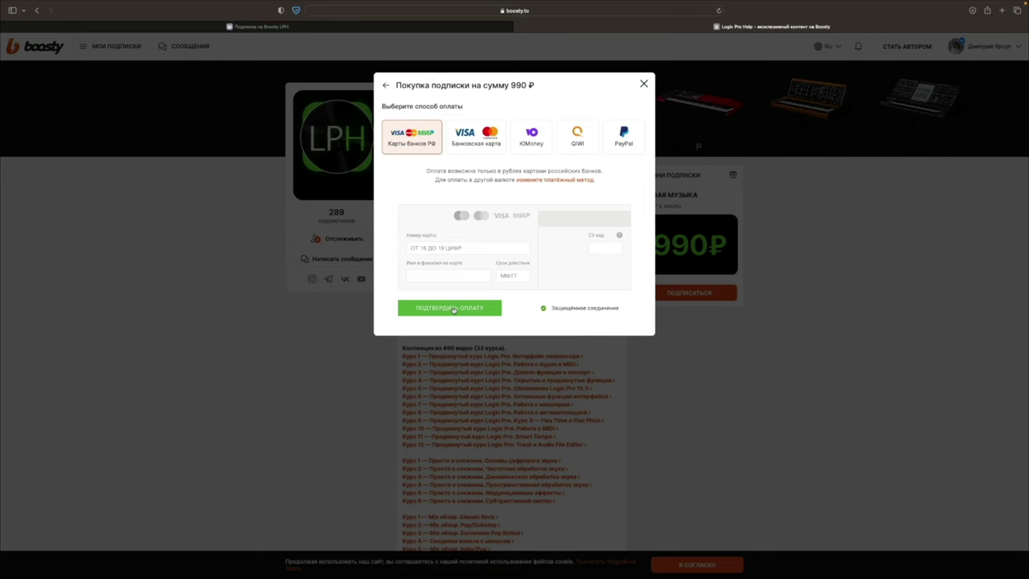
pyautogui.click(536, 357)
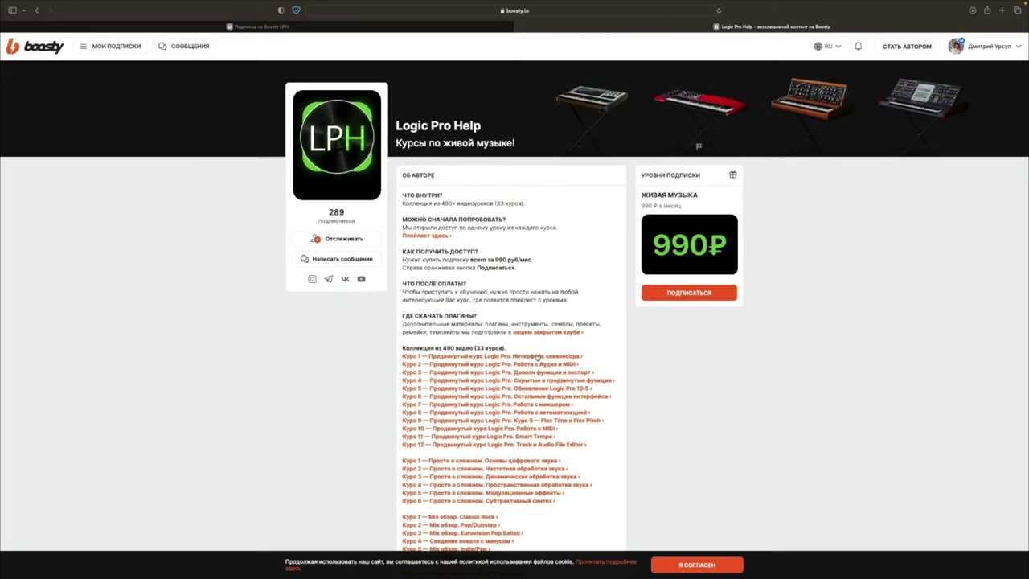
# - Look through the course list on the Boosty page and return to the subscription overview page
pyautogui.scroll(-1, 536, 357)
pyautogui.scroll(-1, 536, 358)
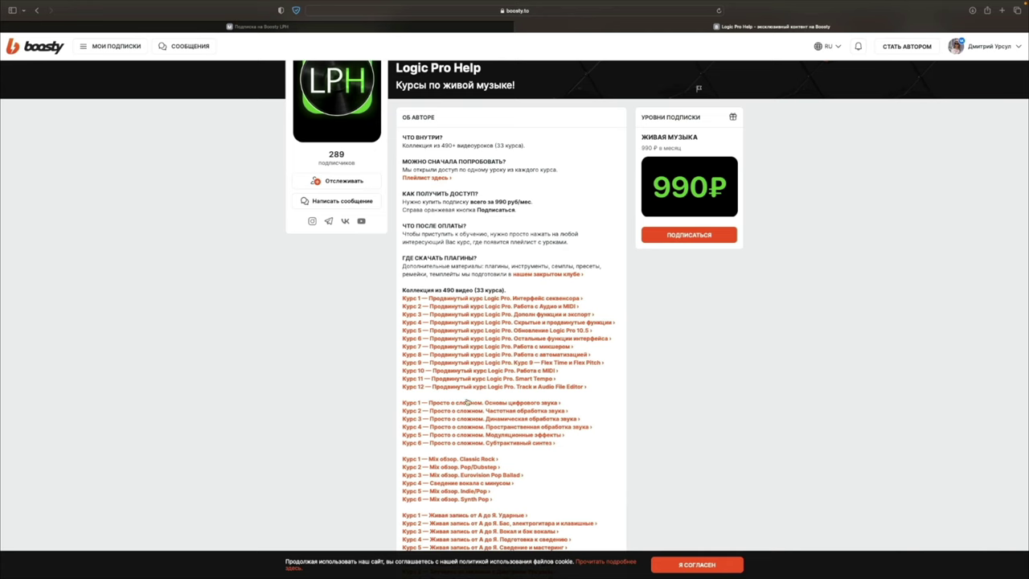
pyautogui.scroll(-1, 467, 432)
pyautogui.click(362, 30)
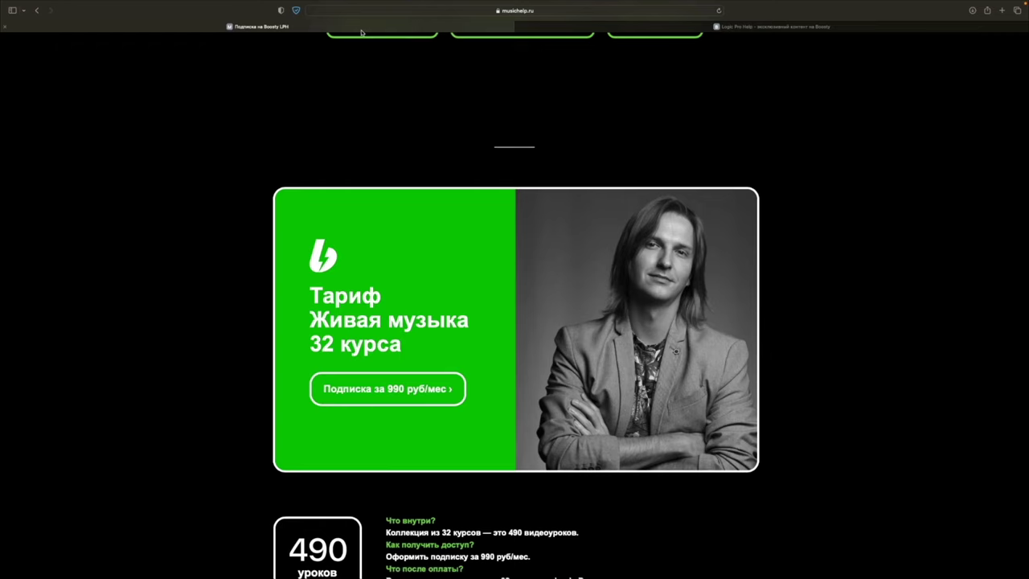
pyautogui.scroll(5, 464, 219)
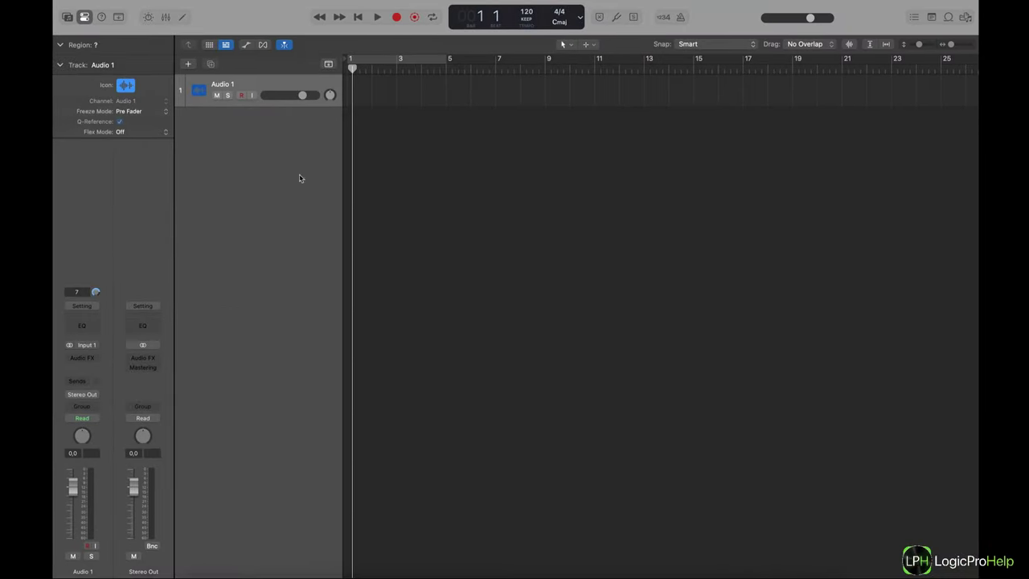
pyautogui.click(278, 160)
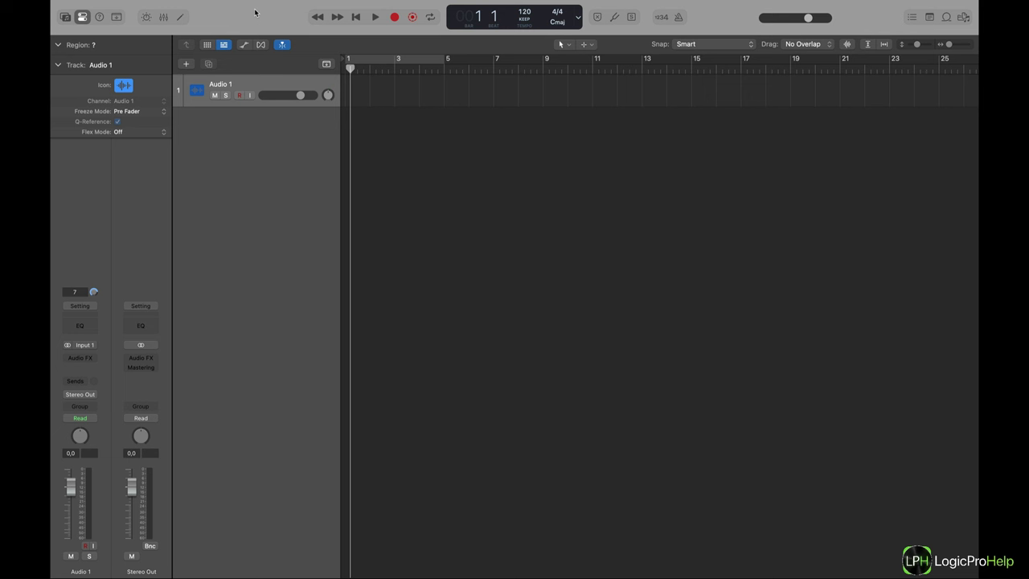
pyautogui.click(575, 202)
# - Examine the third-party Audio Units manufacturers available as effects for the Audio 1 track without loading a plug-in
pyautogui.click(81, 357)
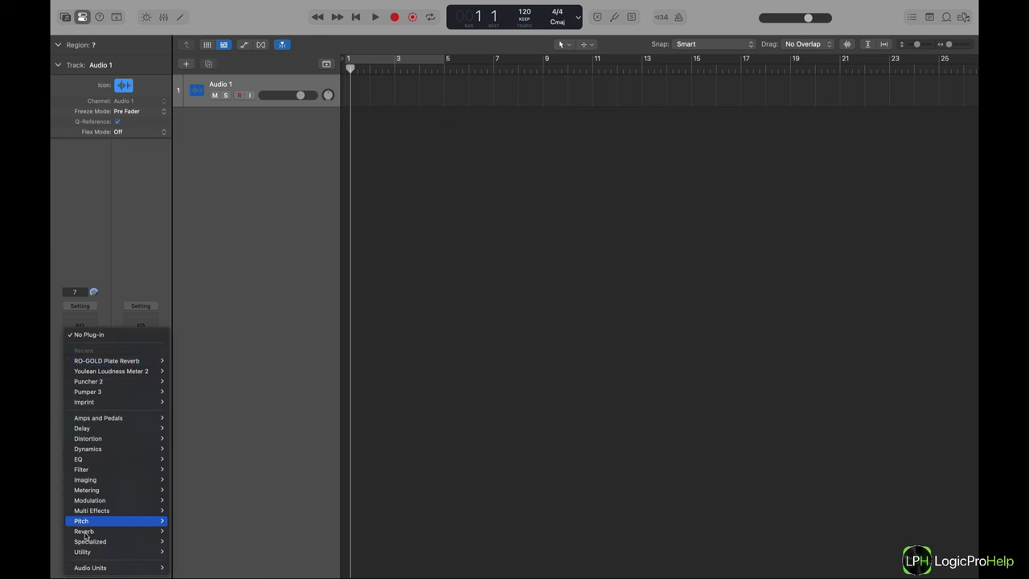
pyautogui.moveTo(120, 567)
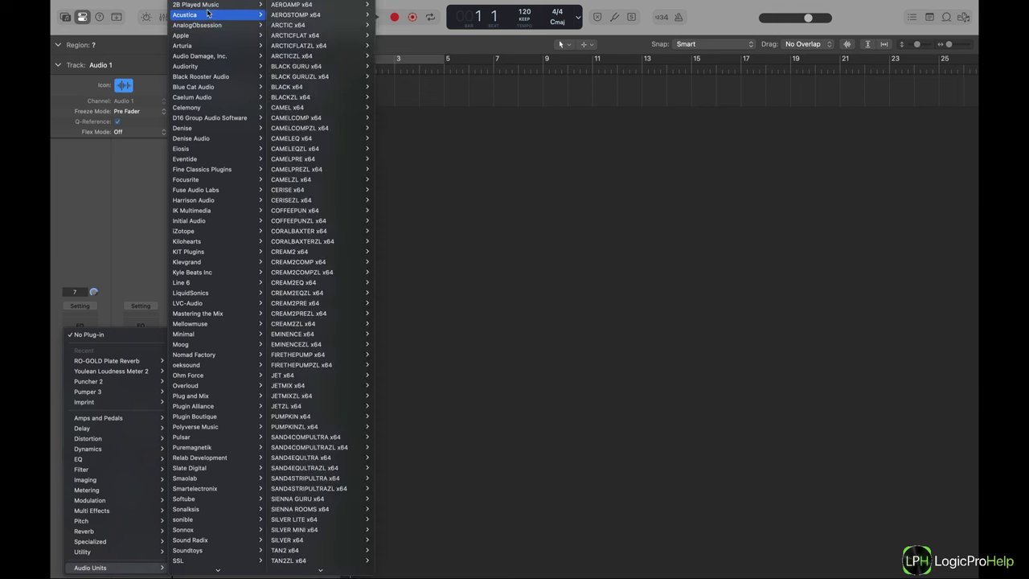
pyautogui.moveTo(207, 4)
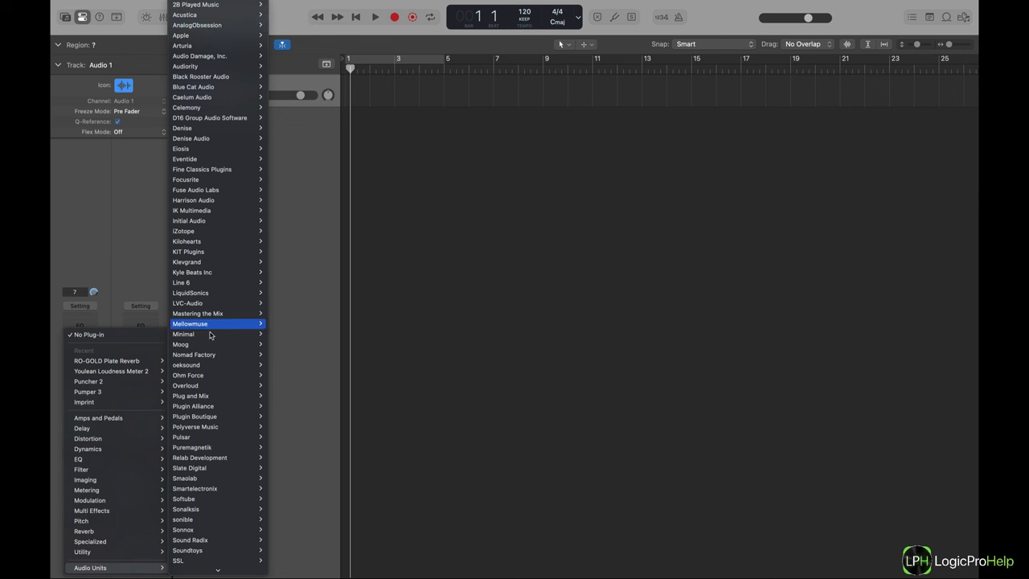
pyautogui.scroll(-5, 209, 522)
pyautogui.moveTo(212, 557)
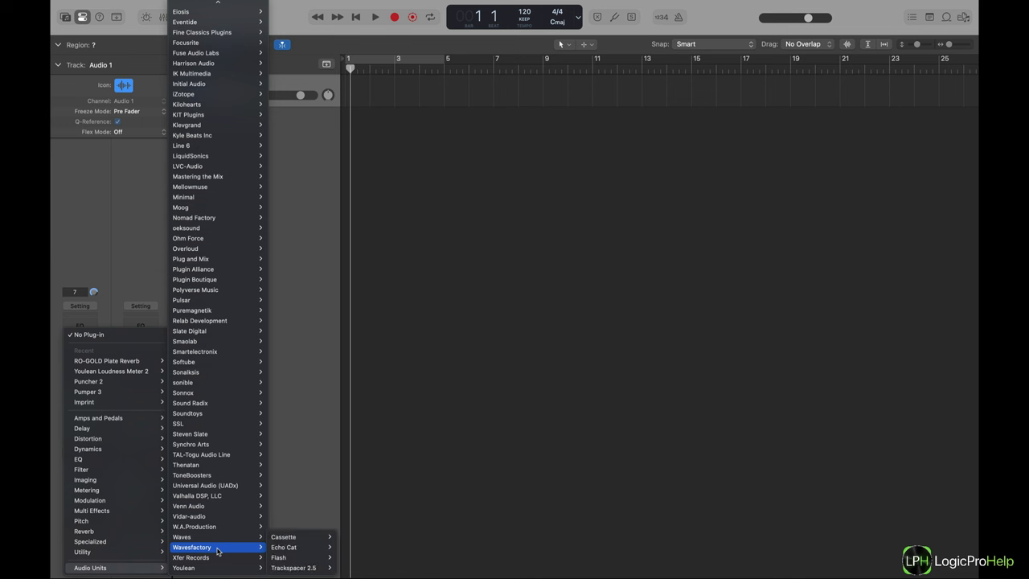
pyautogui.scroll(5, 214, 554)
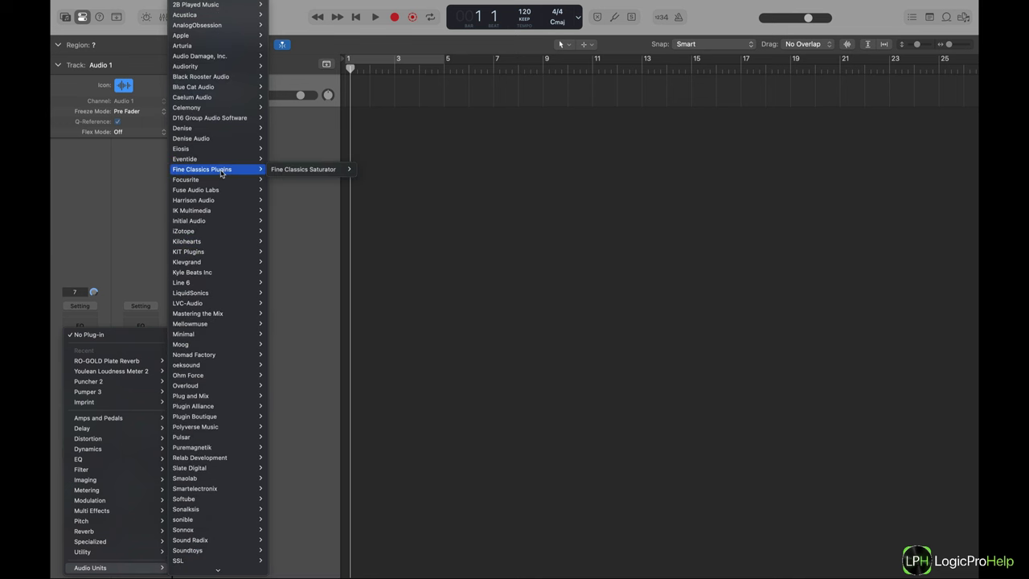
pyautogui.moveTo(228, 87)
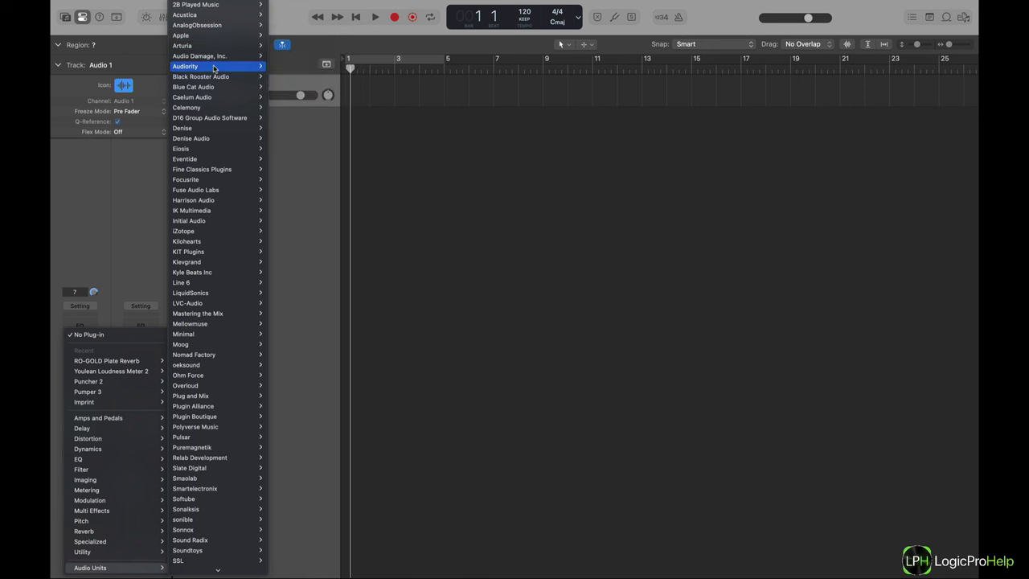
pyautogui.moveTo(213, 67)
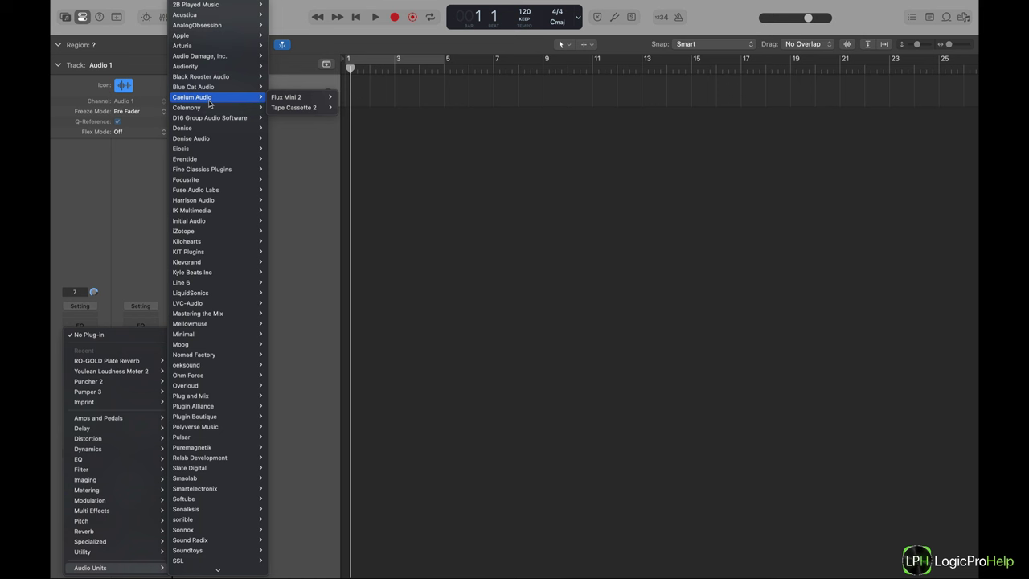
pyautogui.moveTo(195, 46)
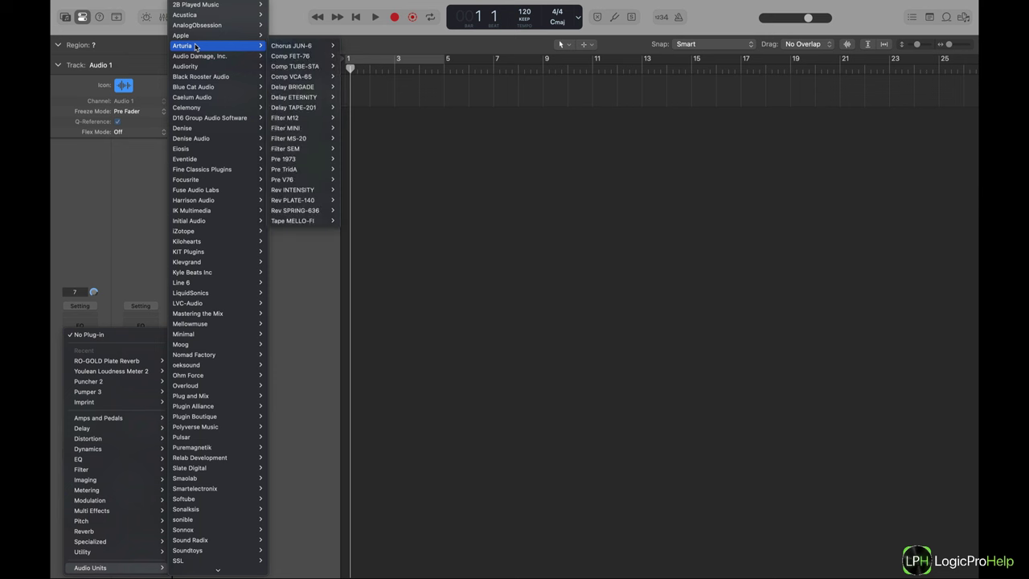
pyautogui.click(511, 253)
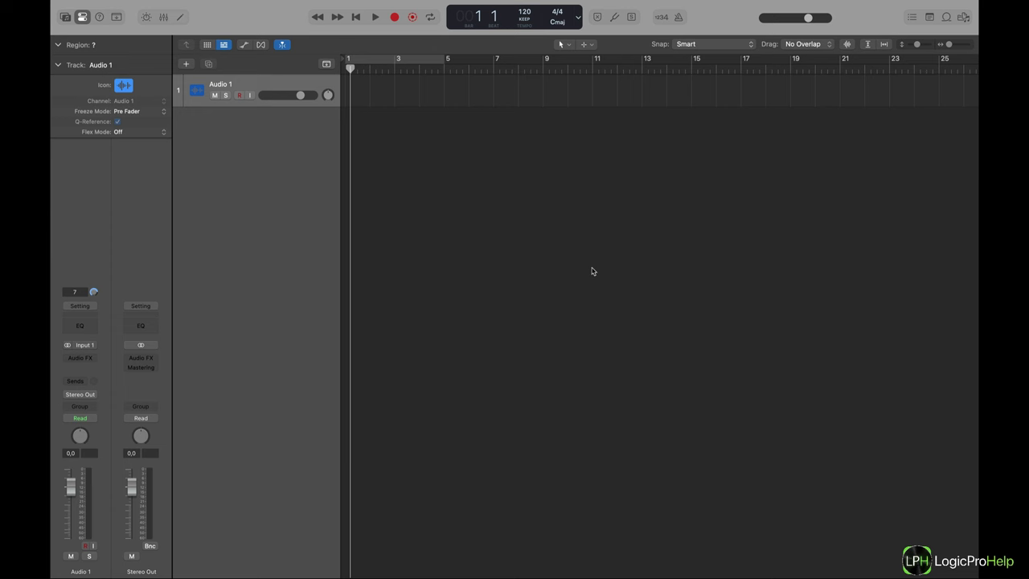
# - Switch to macOS System Settings and open the «Безопасность» section under «Конфиденциальность и безопасность»
pyautogui.hotkey('ctrl', 'Left')
pyautogui.click(622, 552)
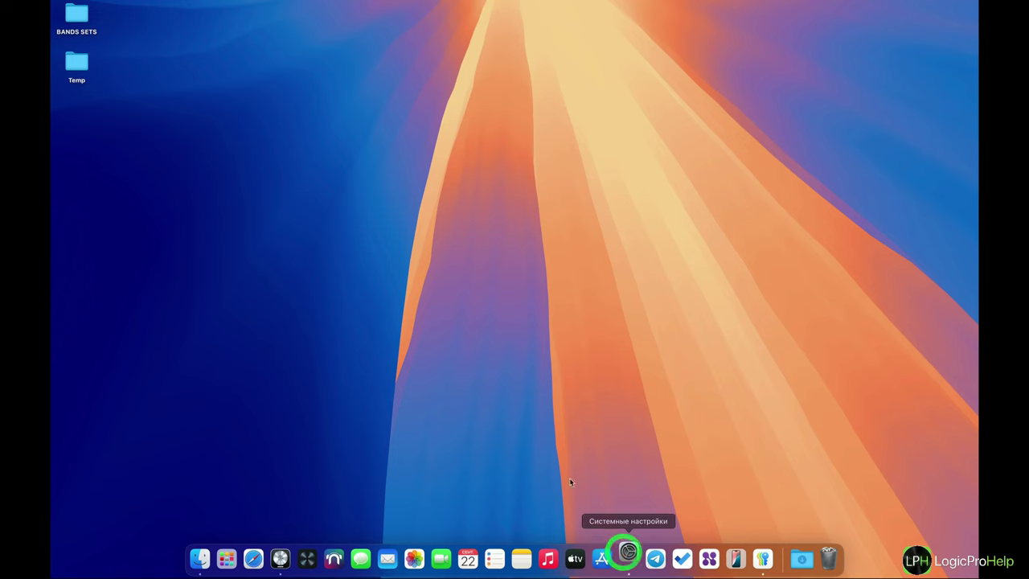
pyautogui.scroll(-5, 299, 359)
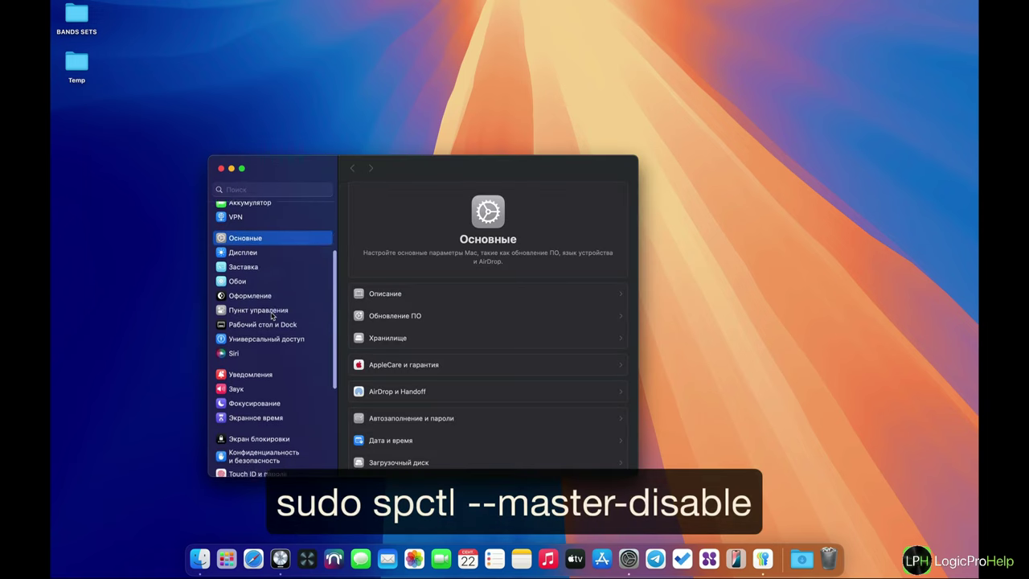
pyautogui.scroll(-3, 273, 316)
pyautogui.scroll(-3, 253, 405)
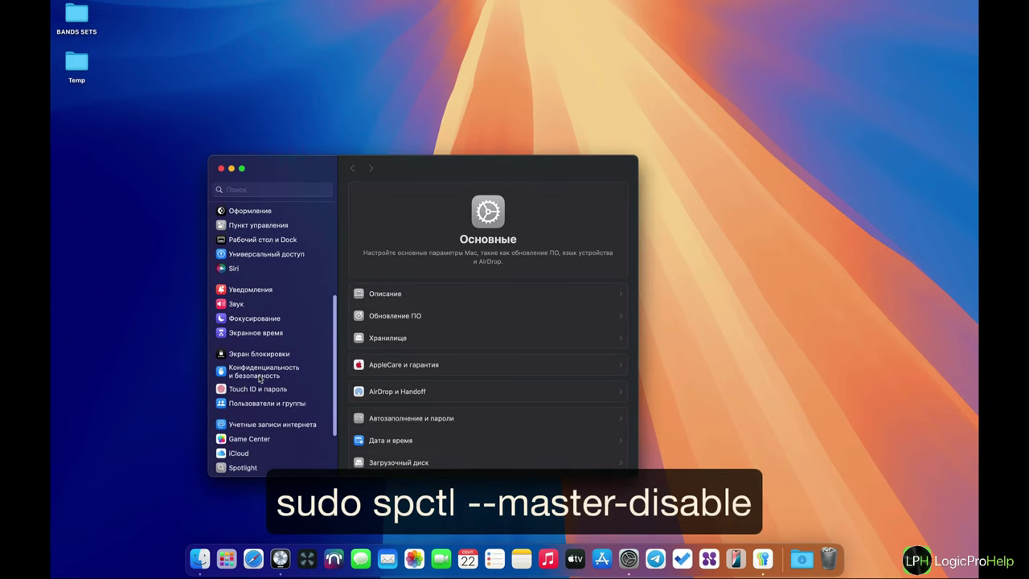
pyautogui.click(259, 376)
pyautogui.scroll(-10, 486, 321)
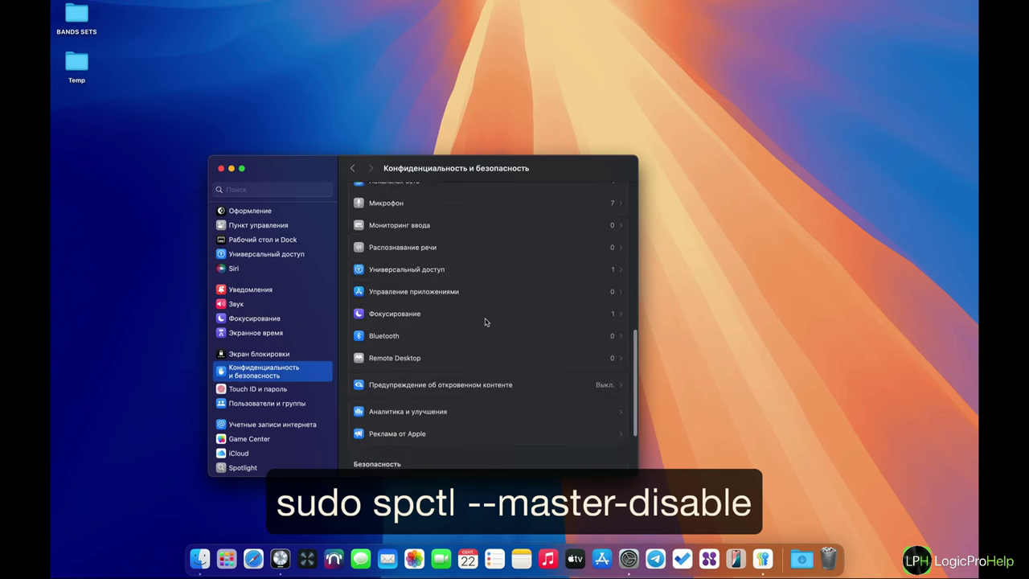
pyautogui.scroll(-5, 485, 321)
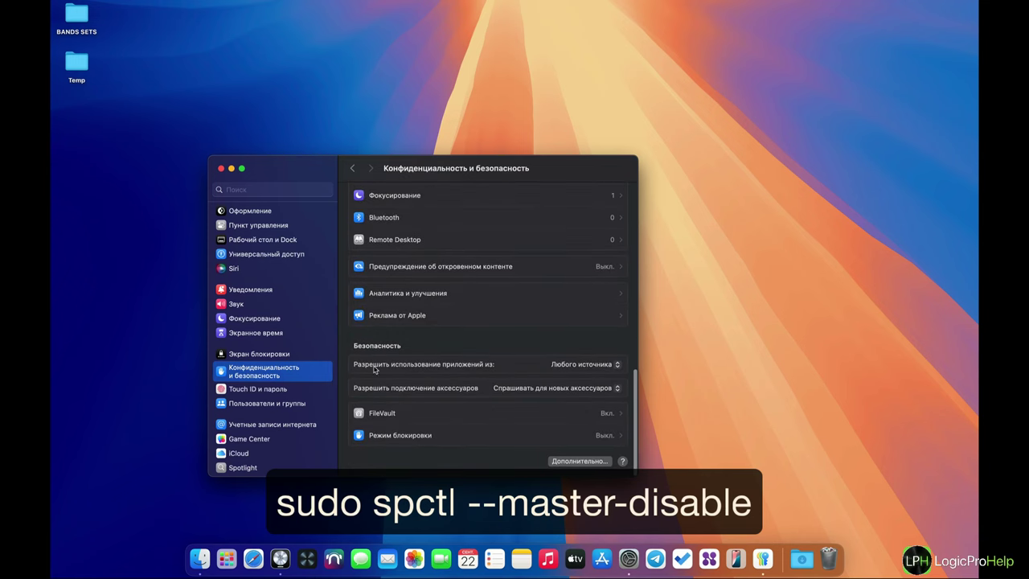
# - Examine the options for «Разрешить использование приложений из» without choosing another source, close System Settings and return to Logic Pro
pyautogui.click(573, 367)
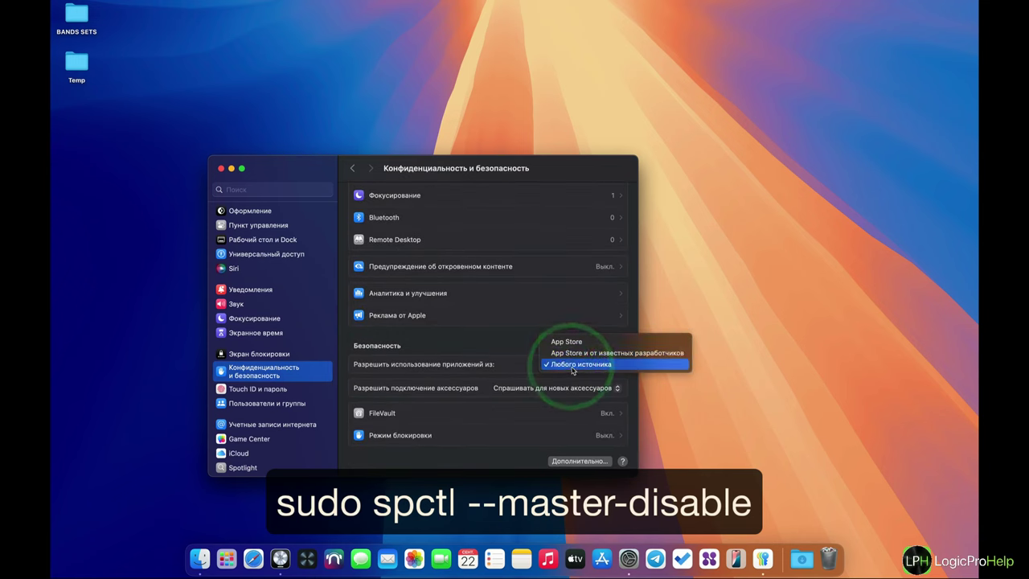
pyautogui.click(506, 358)
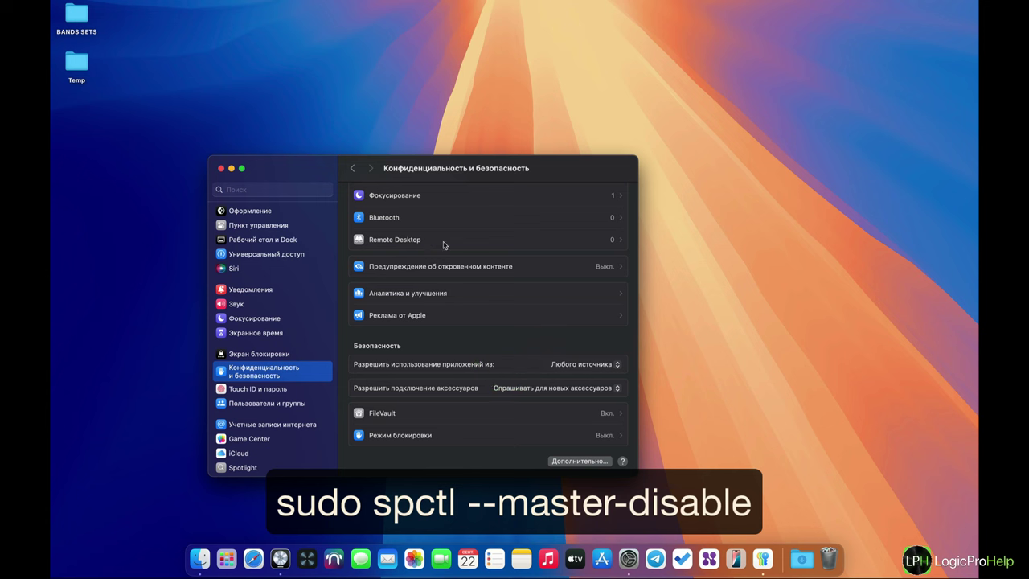
pyautogui.moveTo(478, 166); pyautogui.dragTo(528, 160)
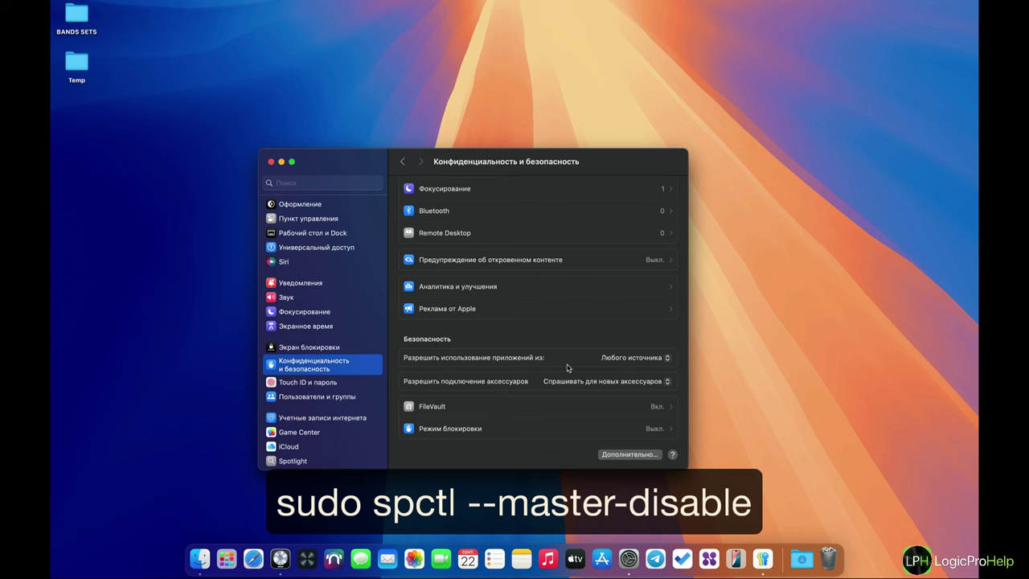
pyautogui.moveTo(589, 160); pyautogui.dragTo(630, 148)
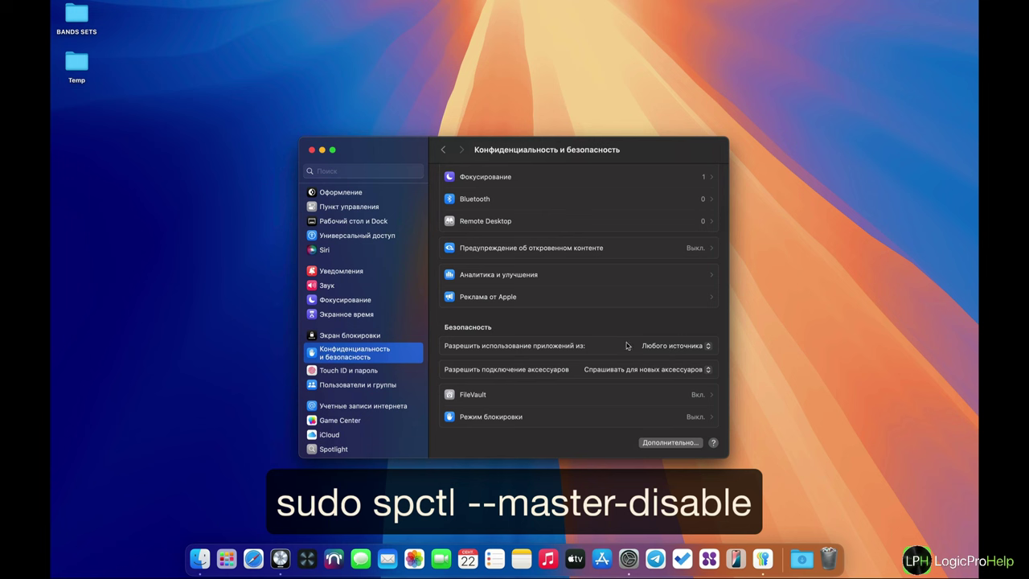
pyautogui.click(690, 347)
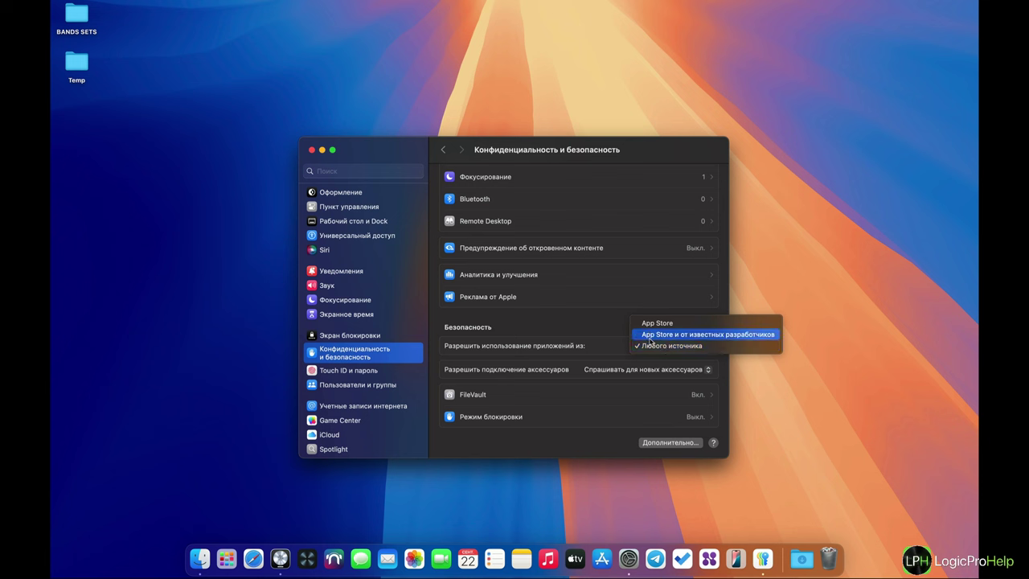
pyautogui.click(568, 327)
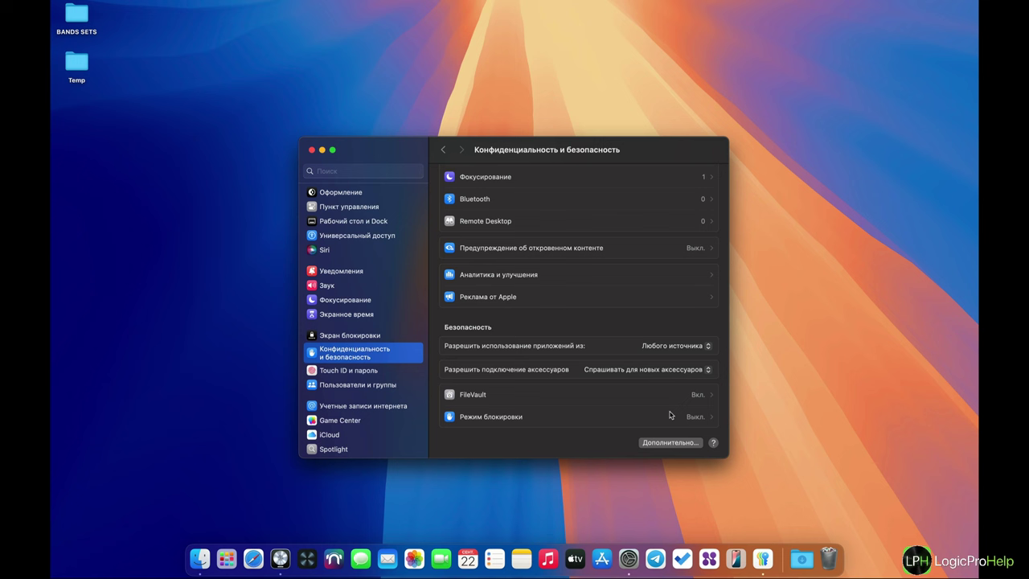
pyautogui.click(659, 345)
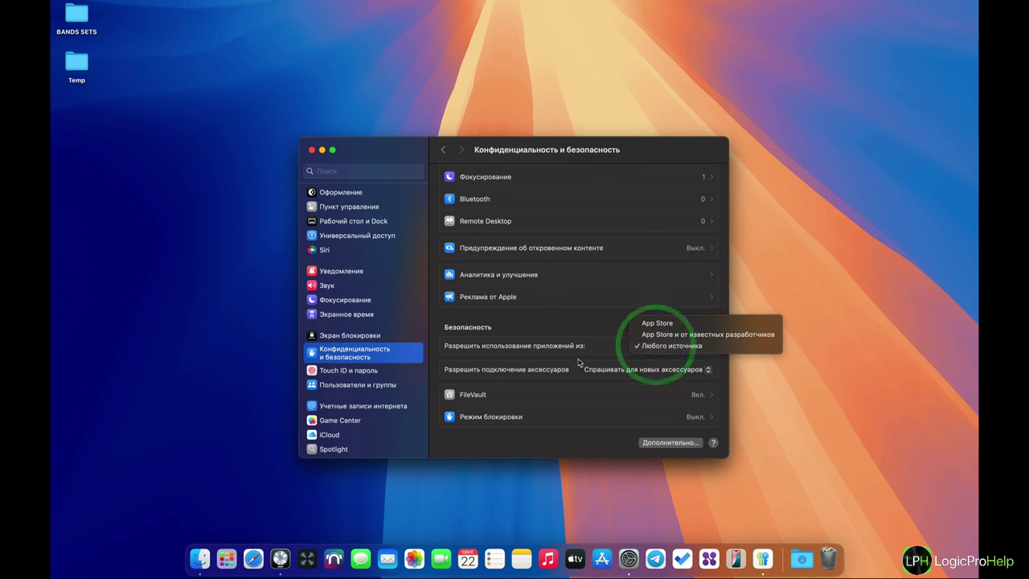
pyautogui.click(576, 364)
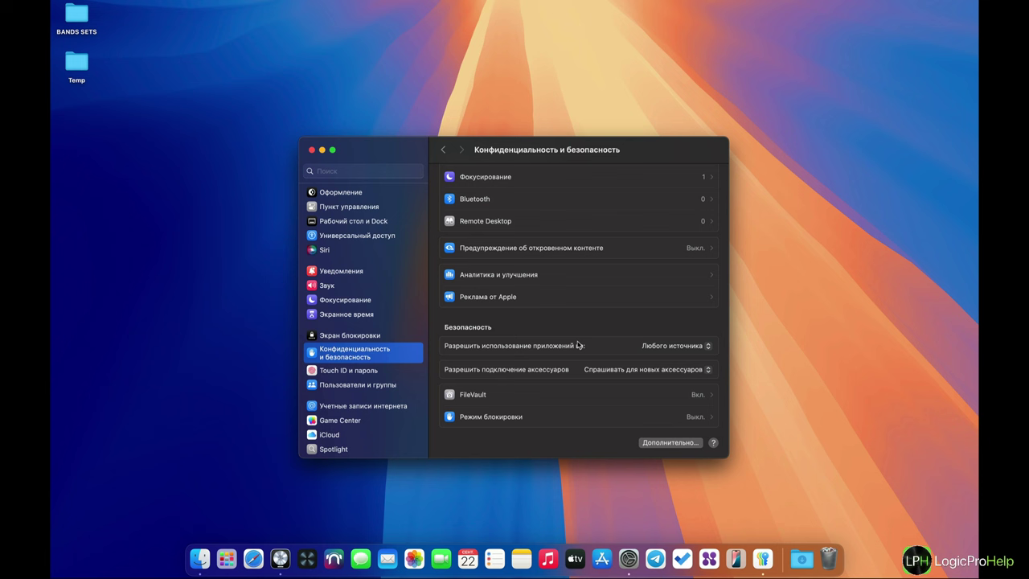
pyautogui.click(657, 346)
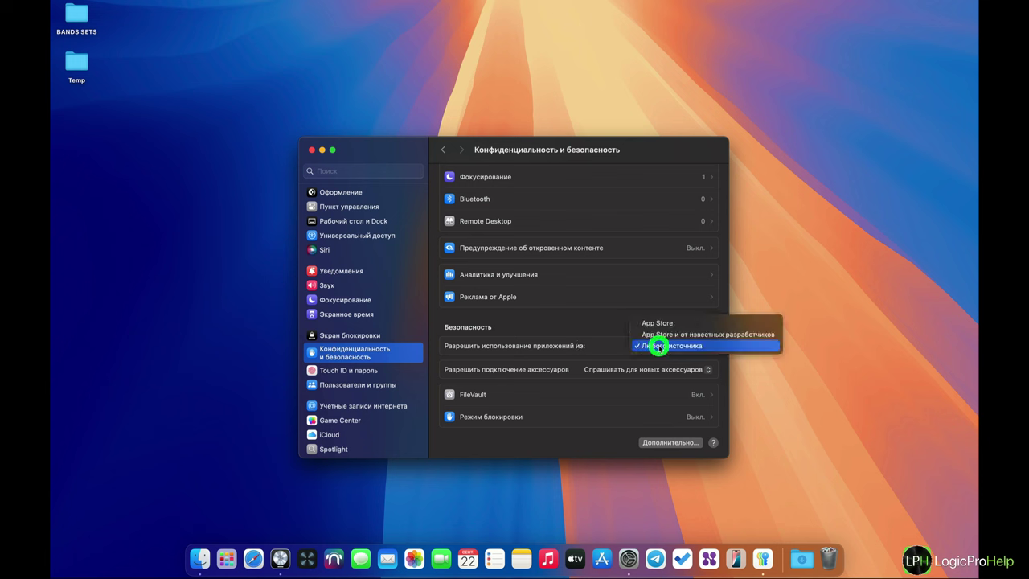
pyautogui.click(554, 348)
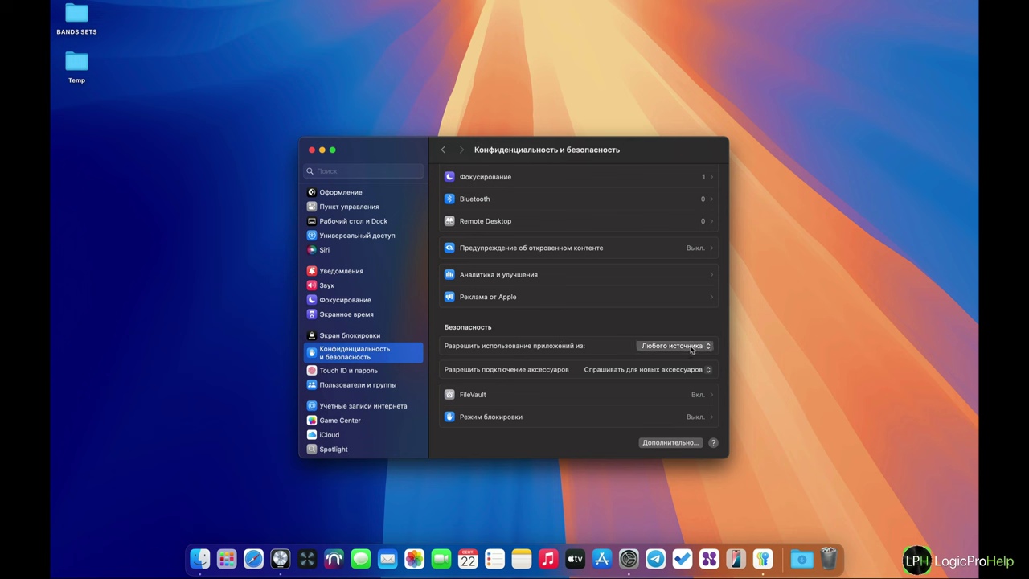
pyautogui.click(311, 151)
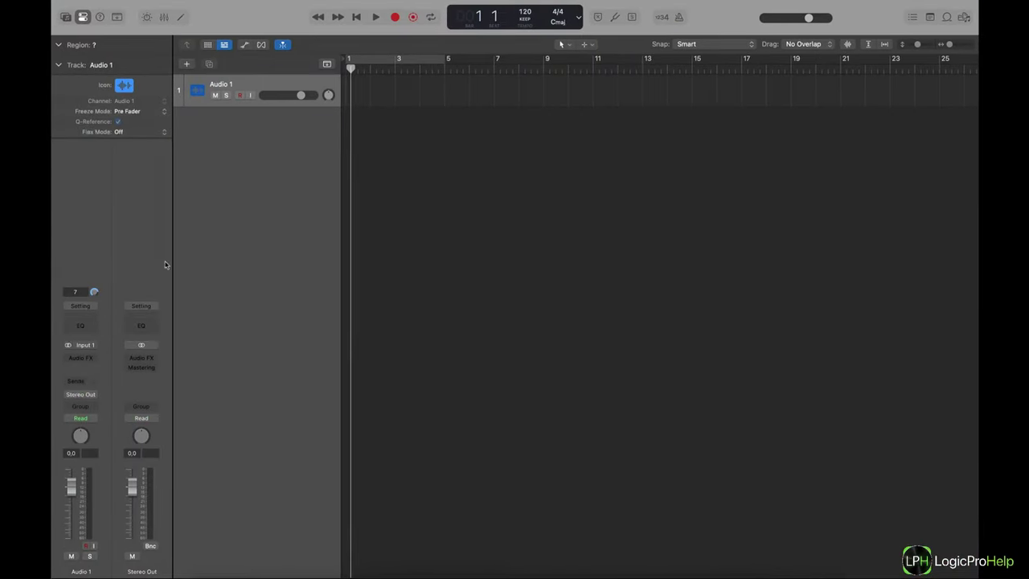
# - Look through the Audio Units manufacturers for the Audio 1 track and load the Smartelectronix s(M)exoscope plug-in as its audio effect
pyautogui.click(80, 356)
pyautogui.moveTo(125, 570)
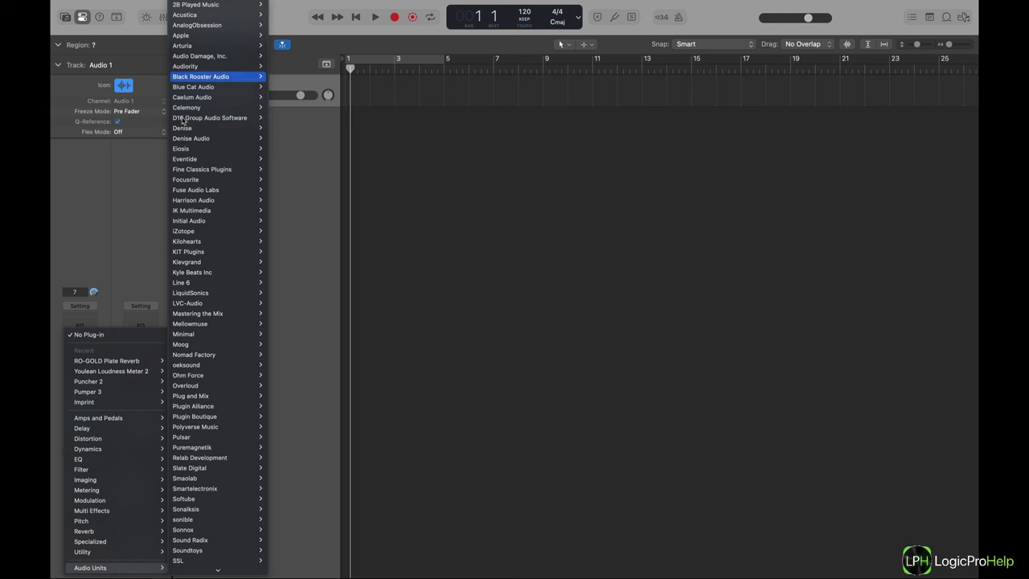
pyautogui.moveTo(192, 36)
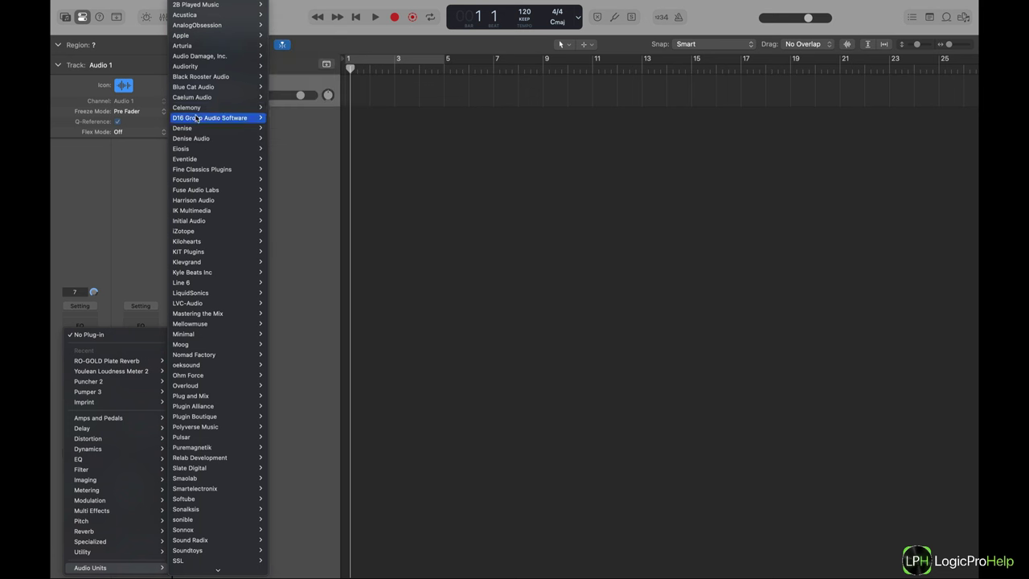
pyautogui.moveTo(199, 108)
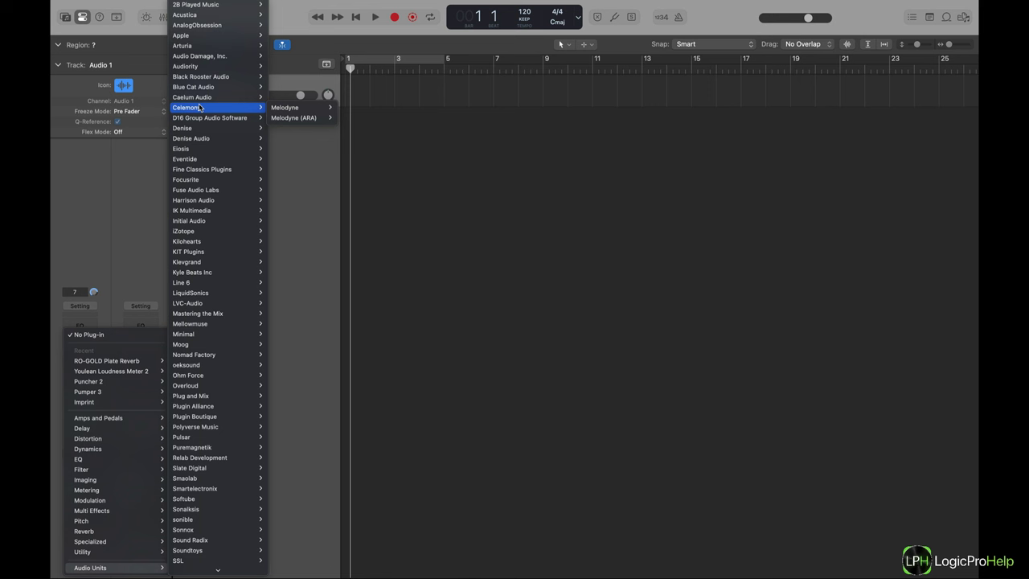
pyautogui.moveTo(215, 233)
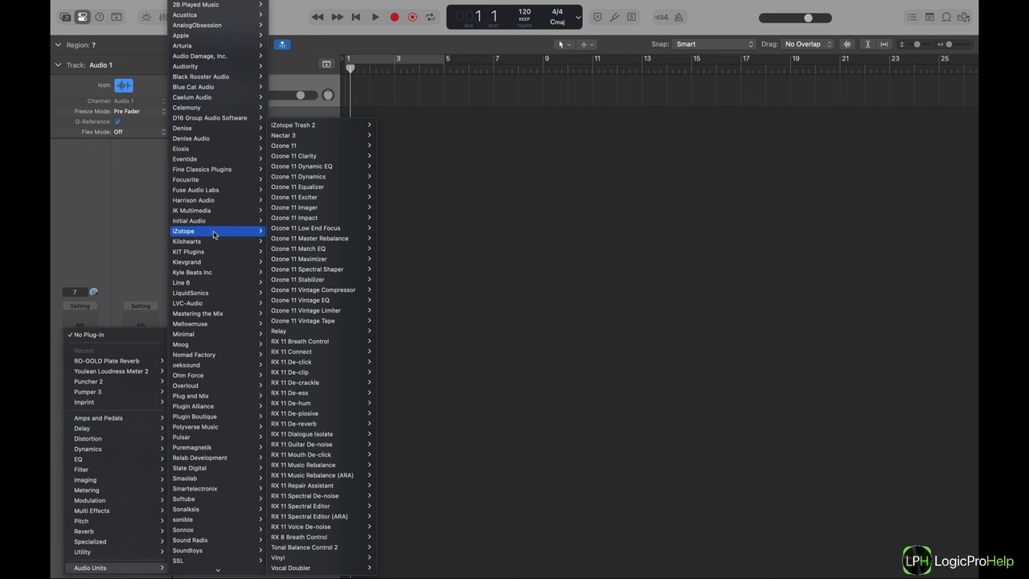
pyautogui.moveTo(201, 375)
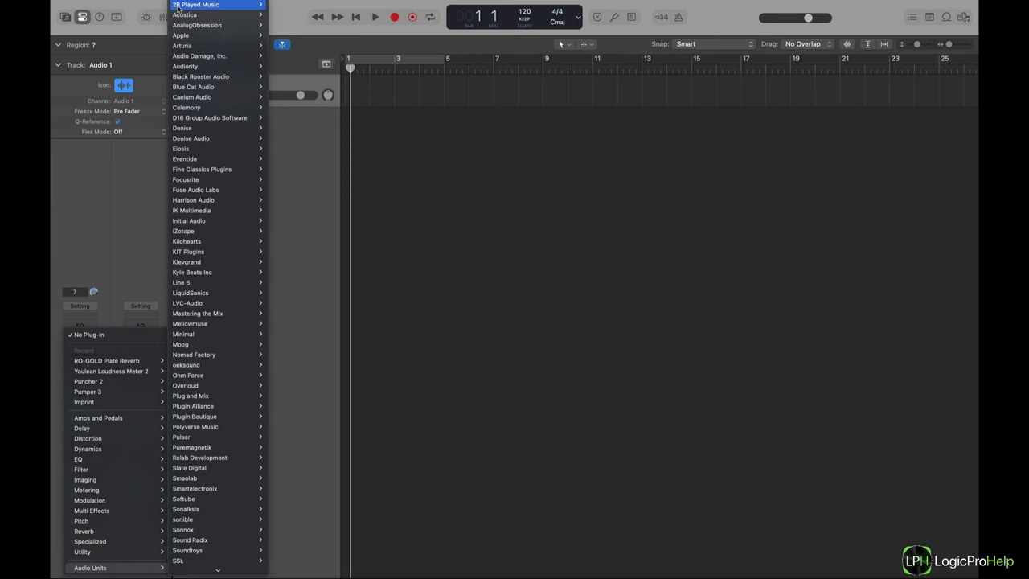
pyautogui.moveTo(219, 572)
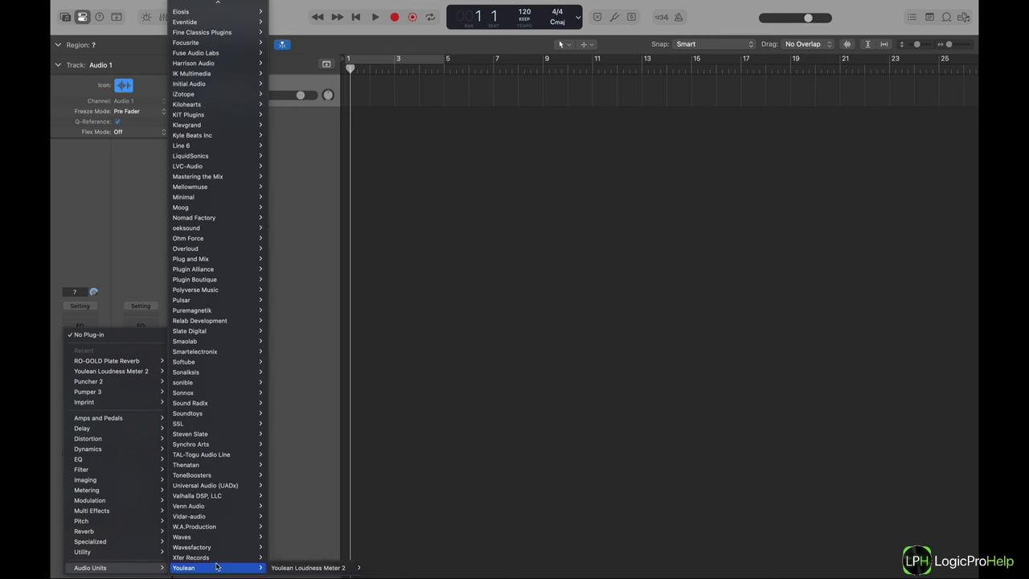
pyautogui.moveTo(199, 351)
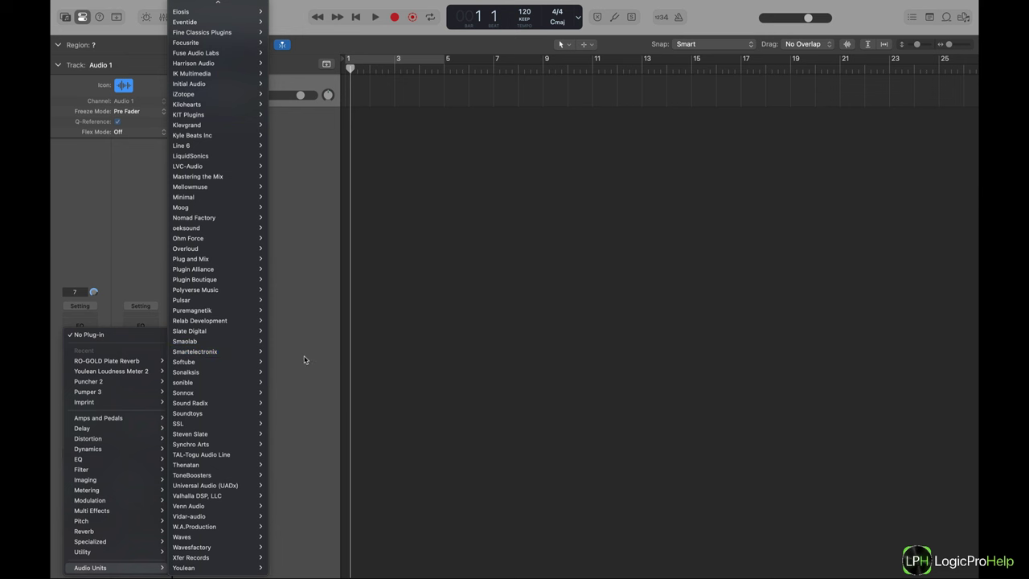
pyautogui.click(282, 351)
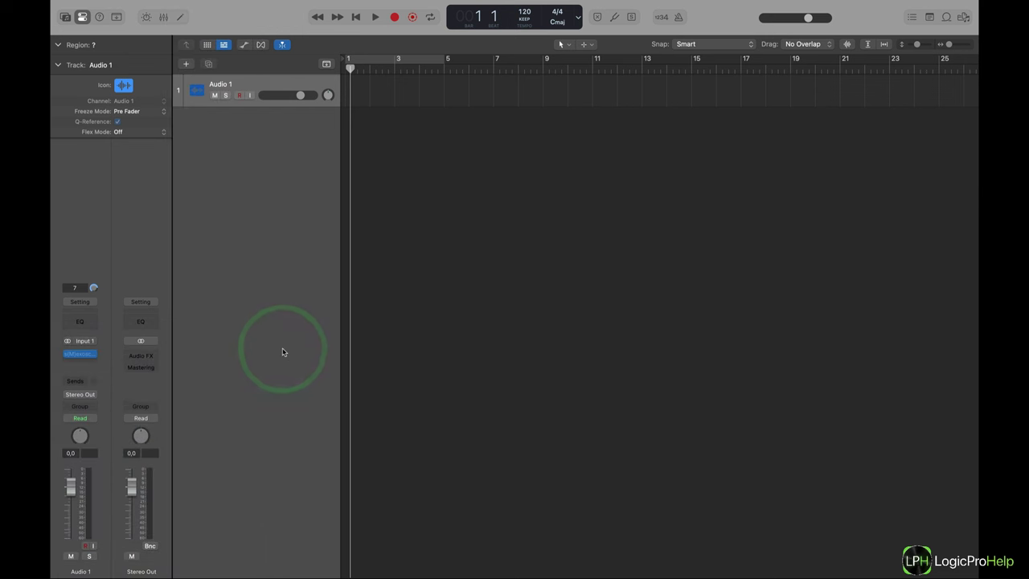
# - Reposition the s(M)exoscope window over the empty track area to view its interface and close it
pyautogui.moveTo(603, 147); pyautogui.dragTo(520, 194)
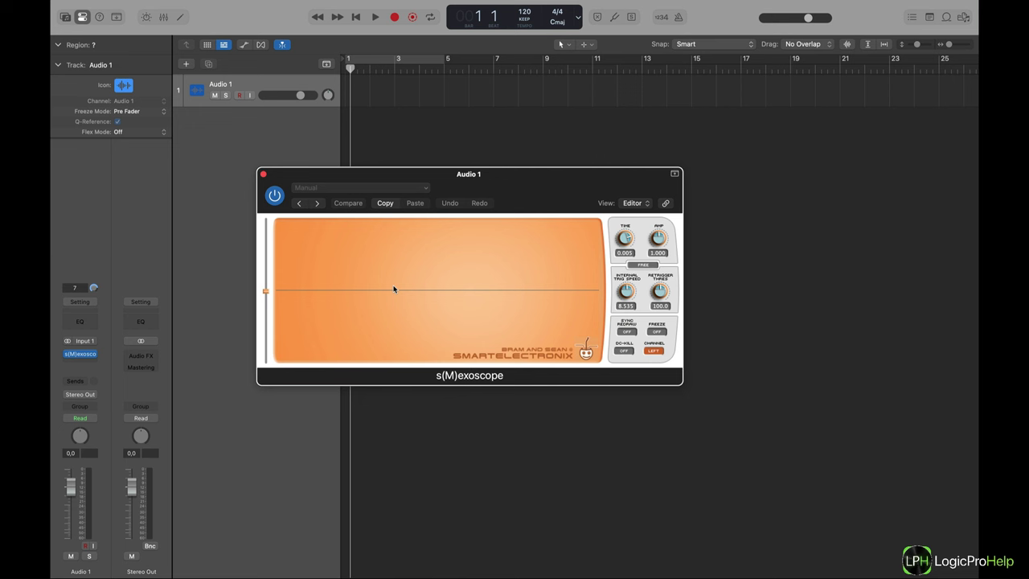
pyautogui.moveTo(568, 176); pyautogui.dragTo(688, 186)
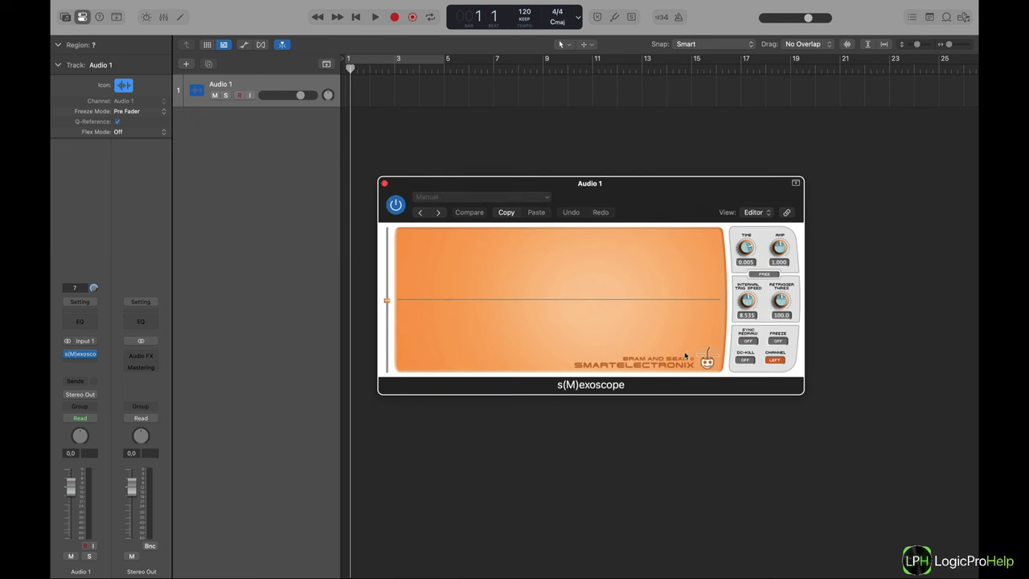
pyautogui.click(385, 184)
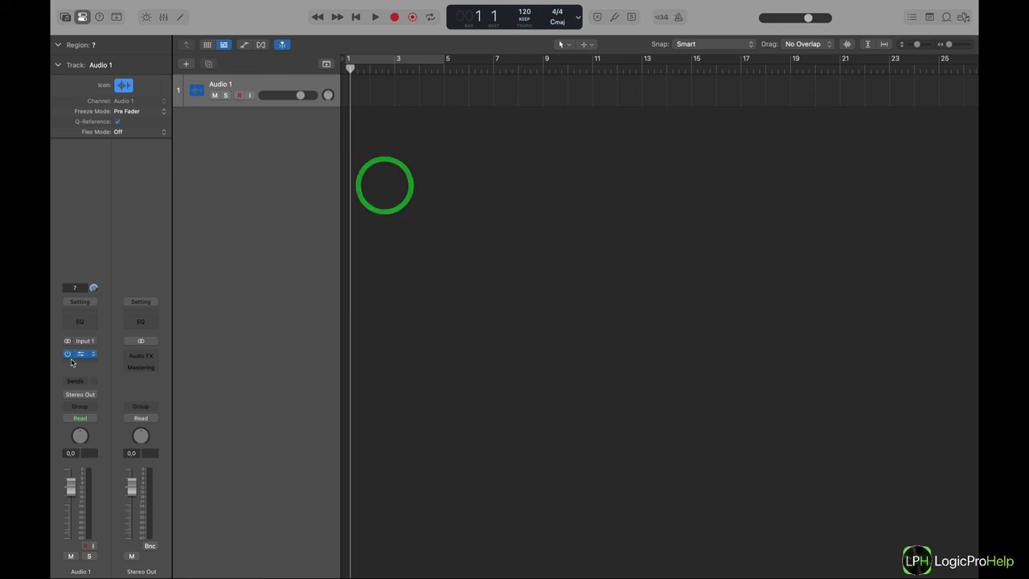
# - Examine Audio Units manufacturers such as Focusrite, Caelum Audio and iZotope from Audio 1's s(M)exoscope slot without replacing the plug-in
pyautogui.click(94, 354)
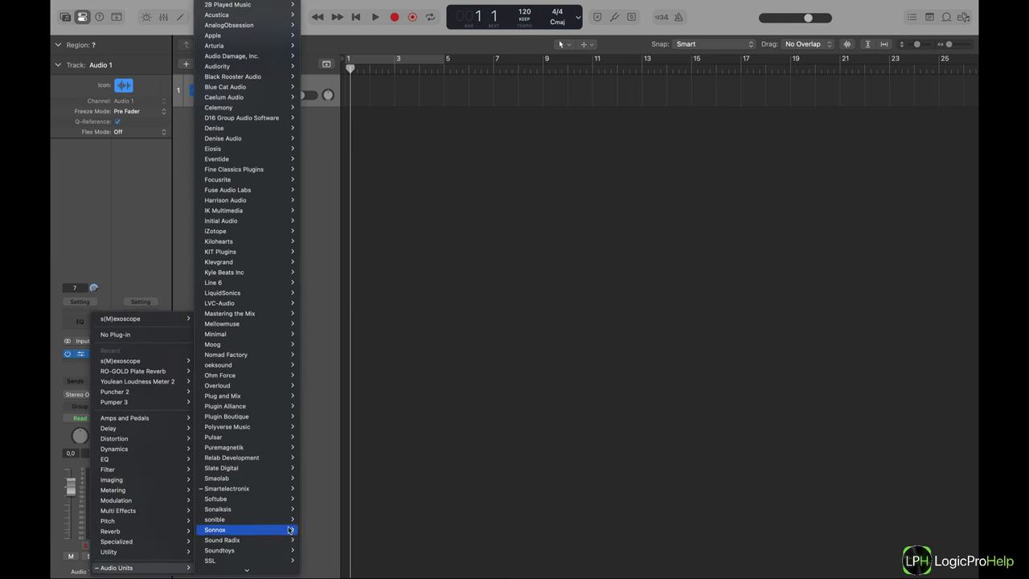
pyautogui.moveTo(224, 334)
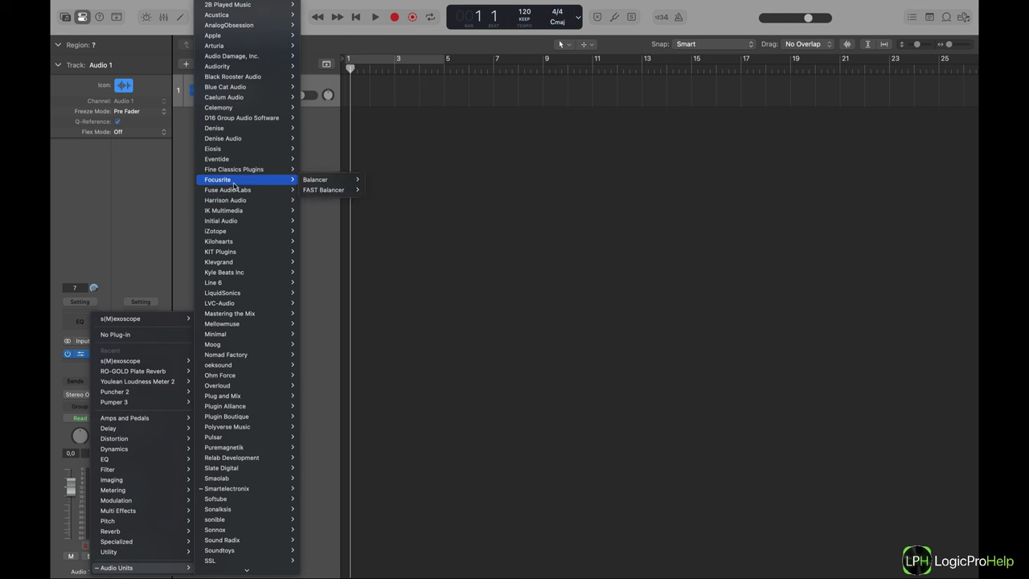
pyautogui.moveTo(238, 101)
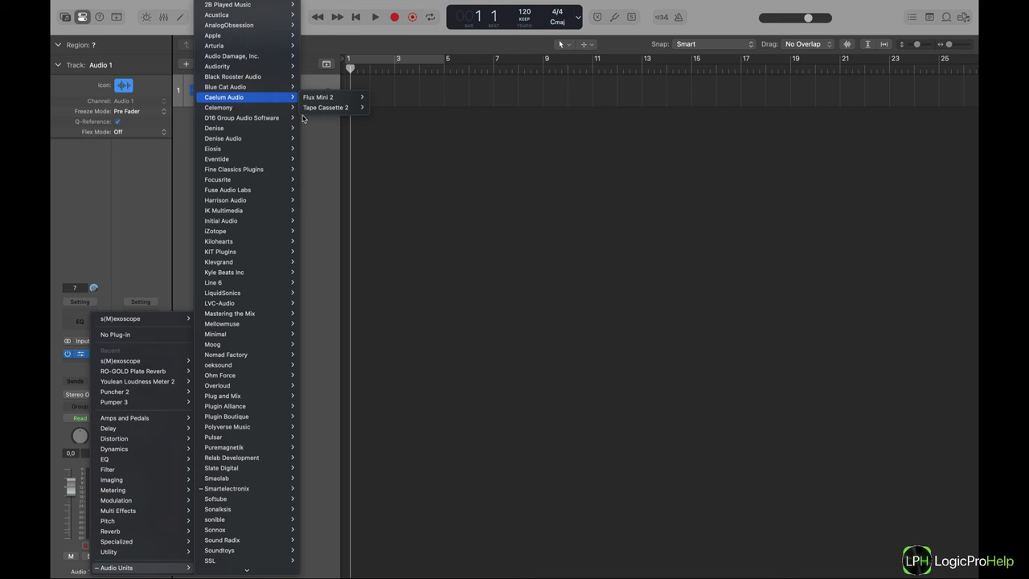
pyautogui.click(478, 239)
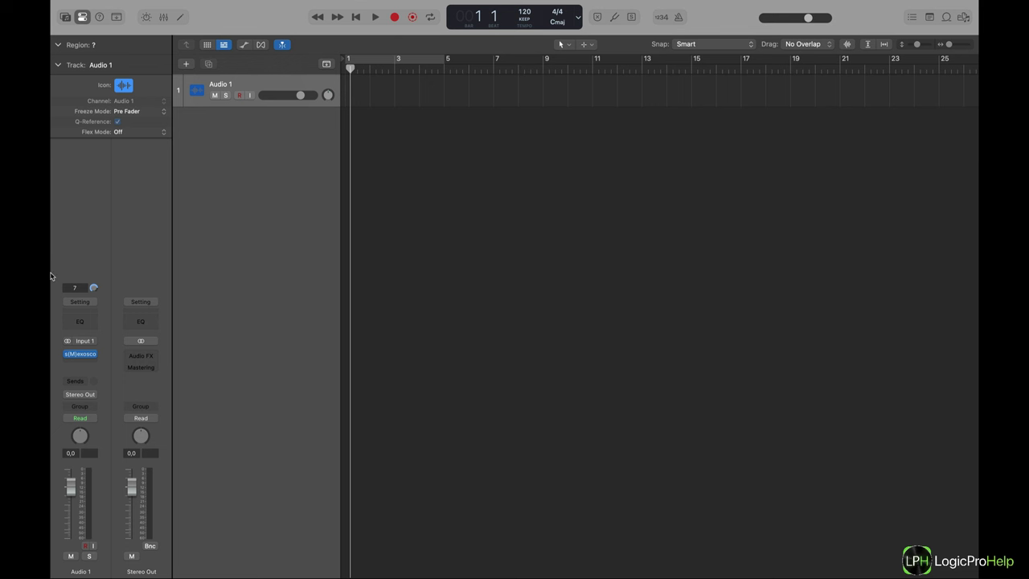
pyautogui.click(95, 356)
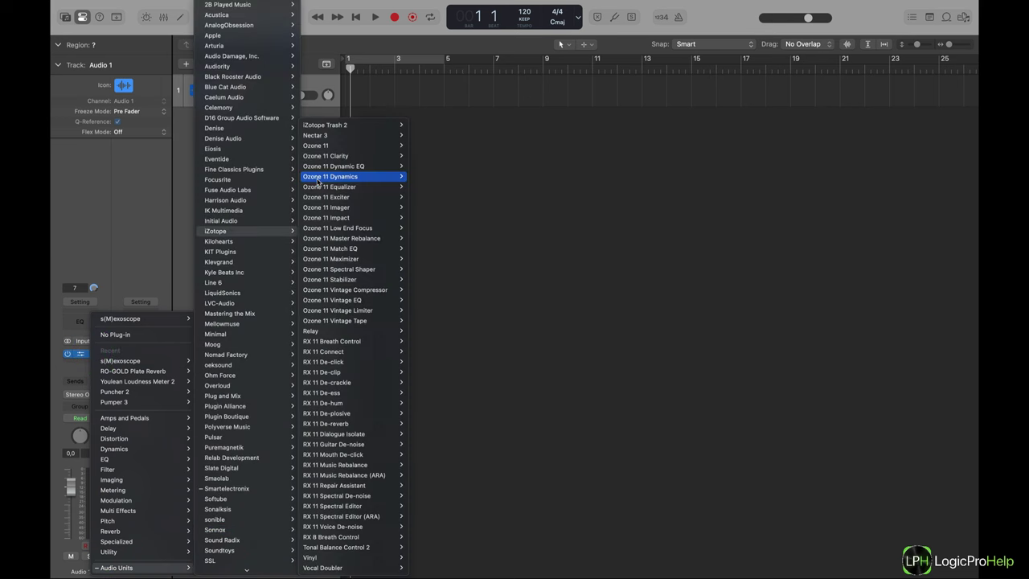
pyautogui.click(547, 306)
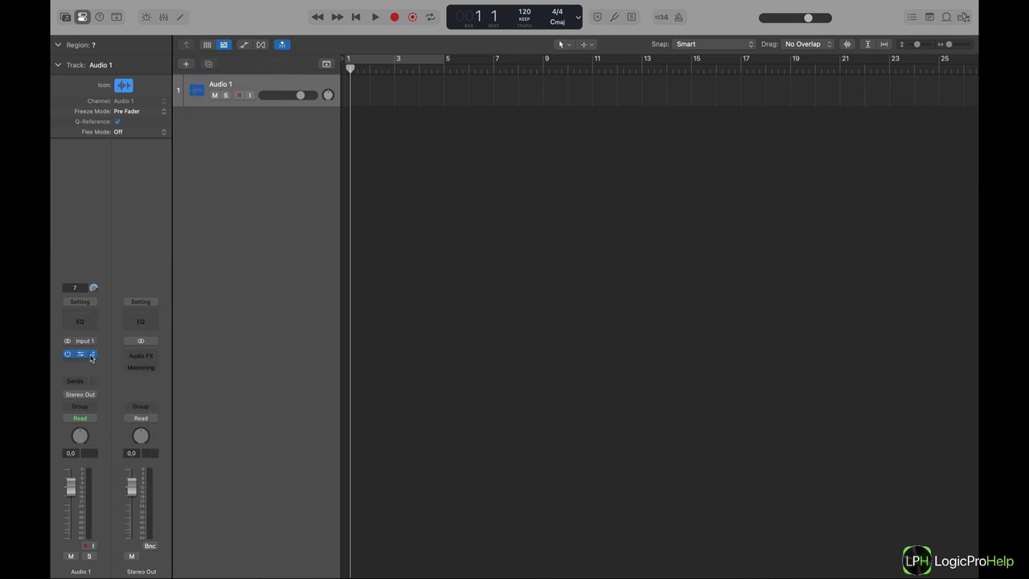
pyautogui.click(92, 354)
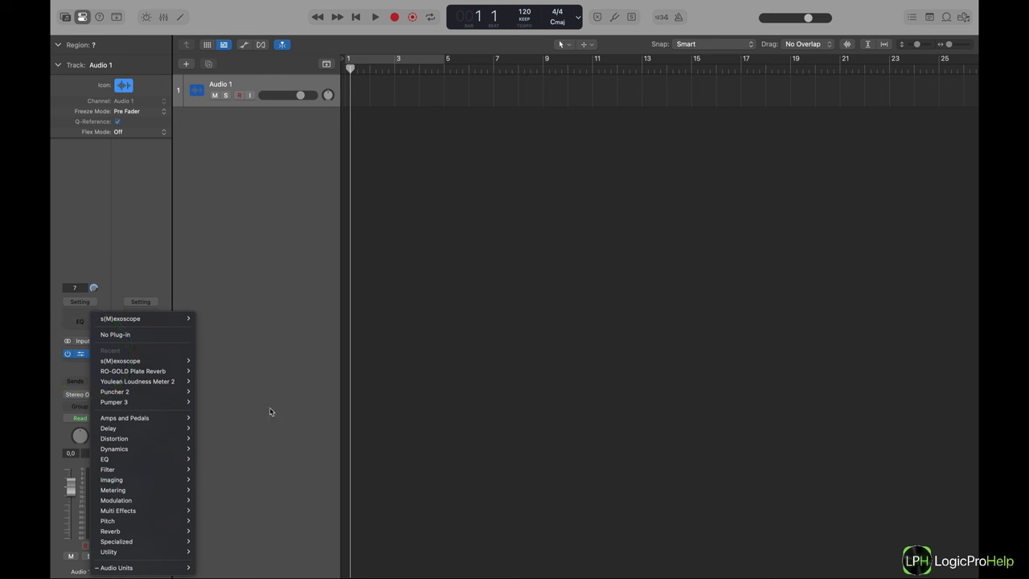
pyautogui.click(287, 364)
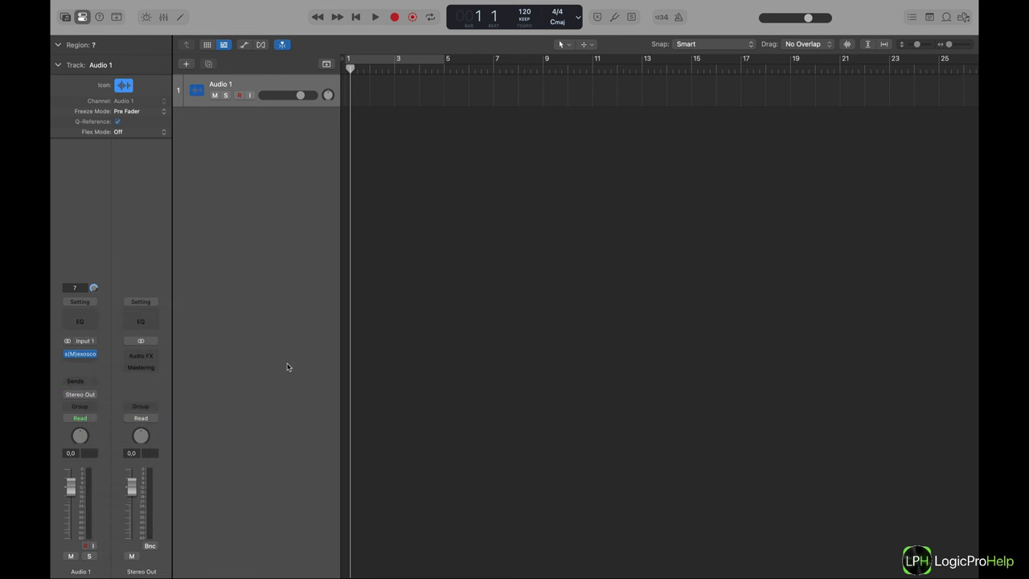